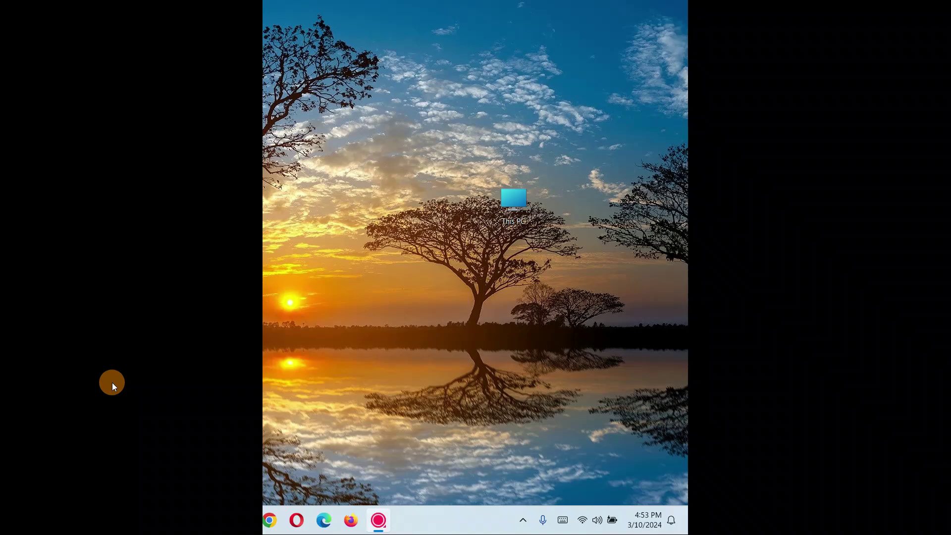
- Run services.msc from the Run box to open the Services console
drag(148, 317, 456, 225)
click(458, 296)
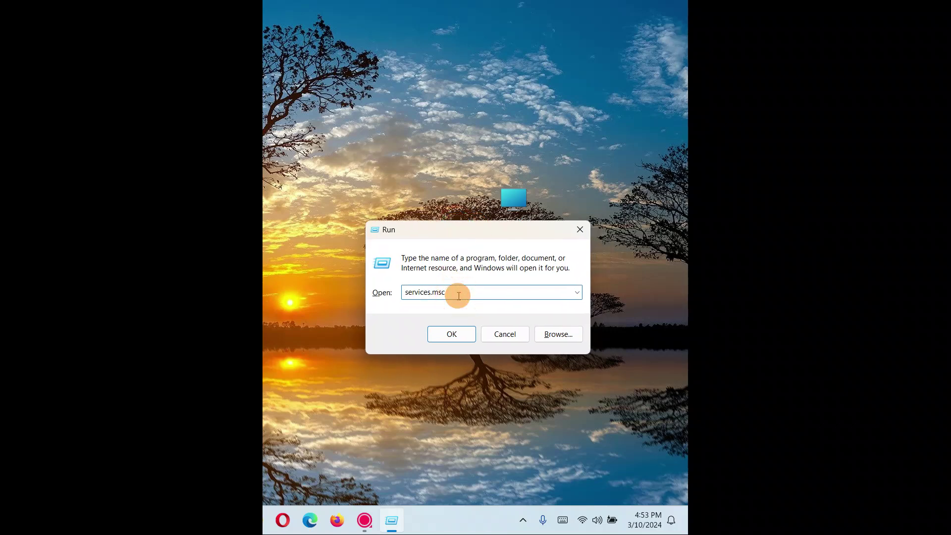
click(451, 334)
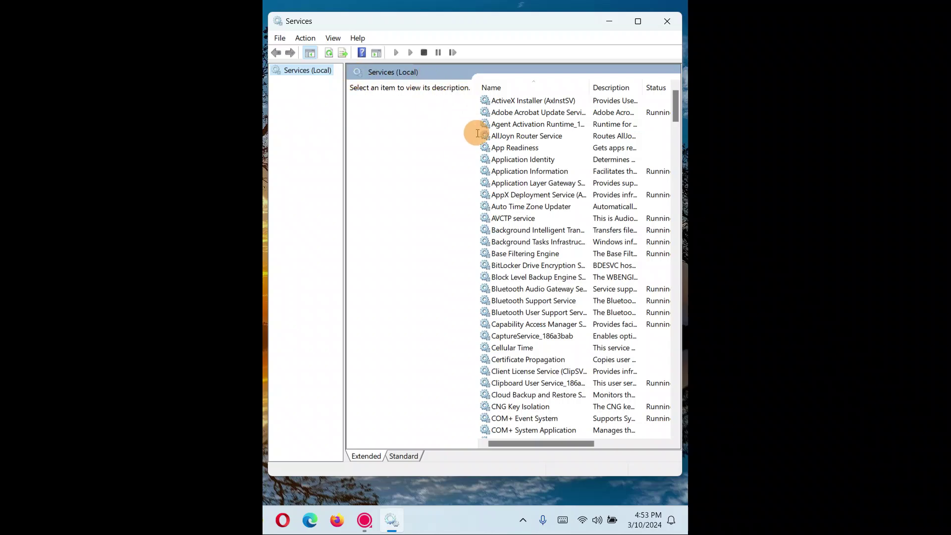
- Scroll the services list to Windows Audio, select it and bring up its context menu
drag(676, 101, 665, 368)
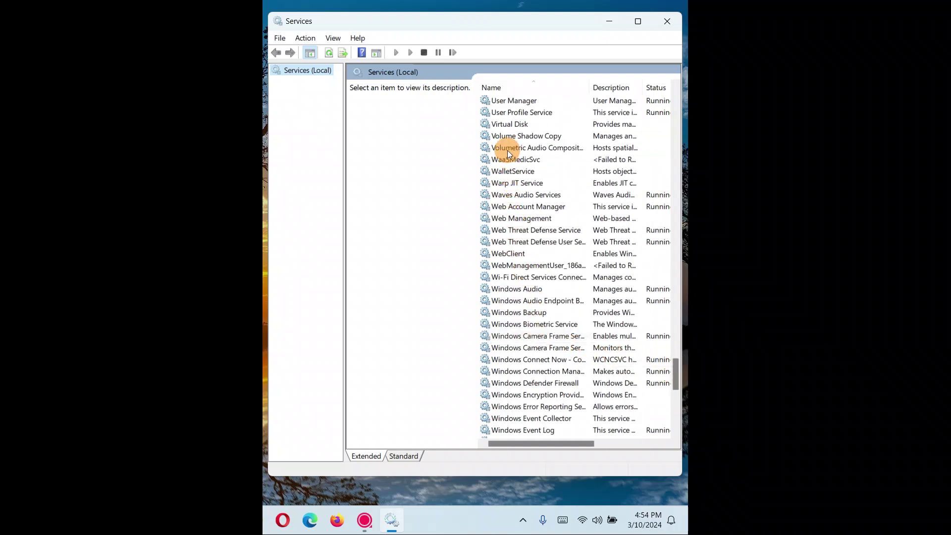
click(505, 287)
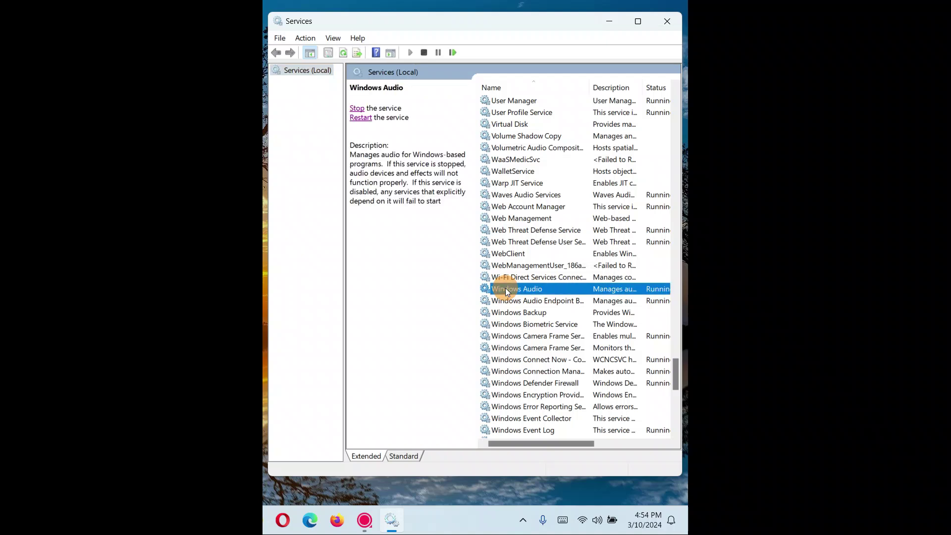
click(520, 436)
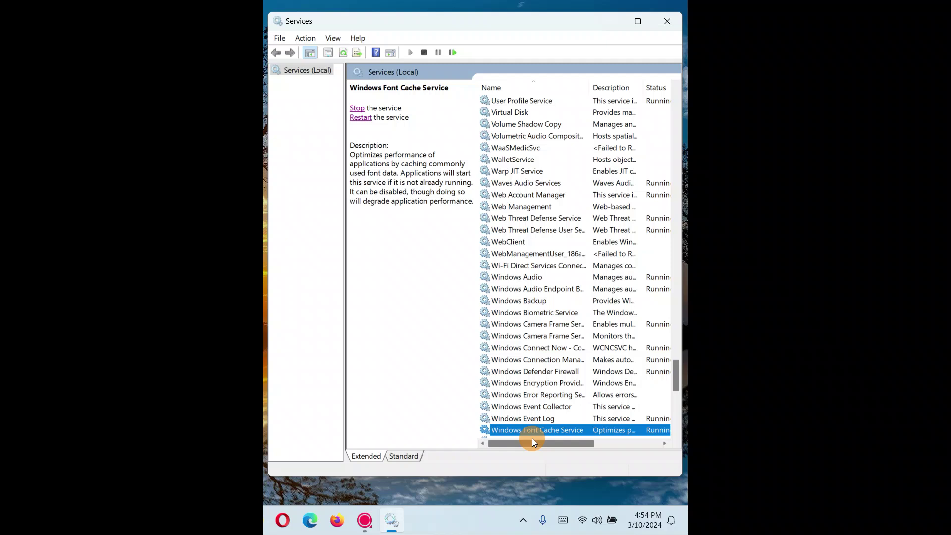
click(525, 277)
drag(529, 441, 495, 439)
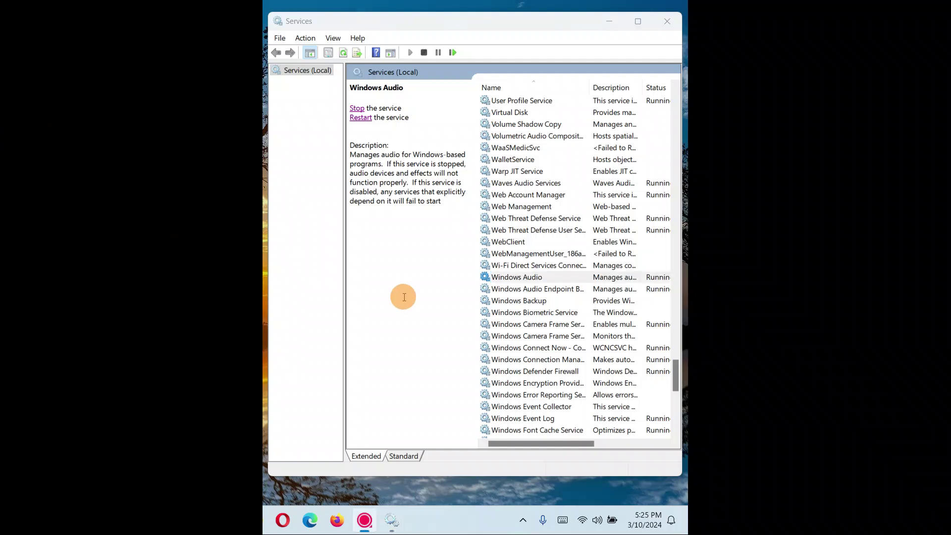
click(517, 281)
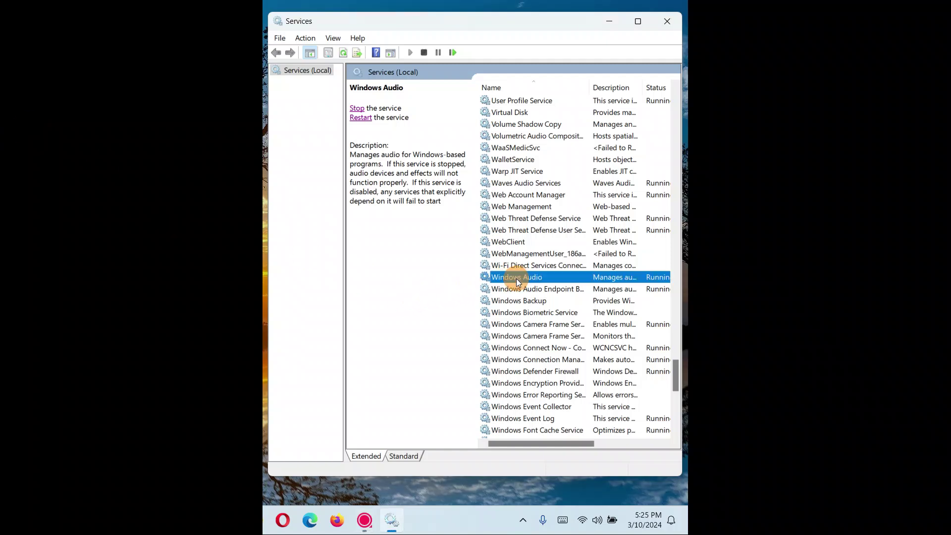
right_click(517, 282)
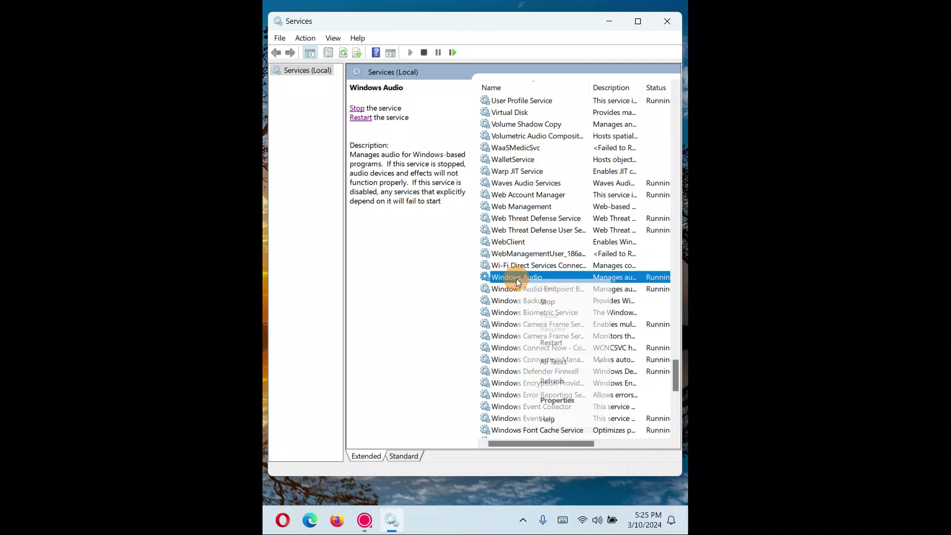
- Confirm Windows Audio's startup type stays Automatic in Properties, then close the Services console
click(558, 402)
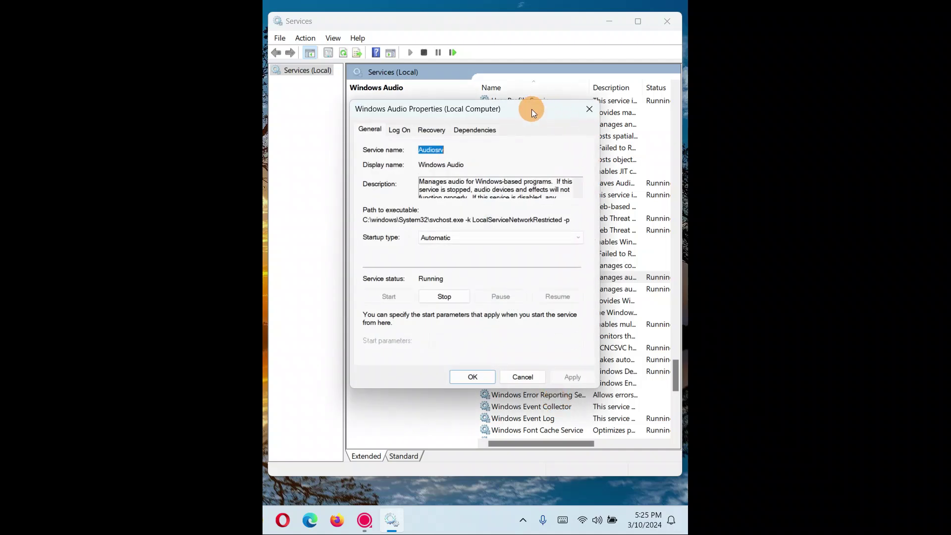
drag(532, 112, 551, 95)
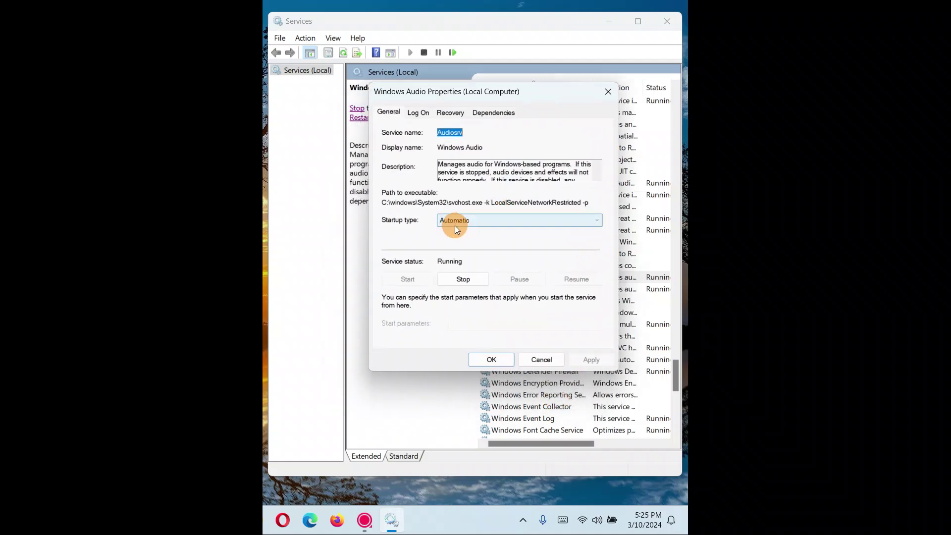
click(473, 221)
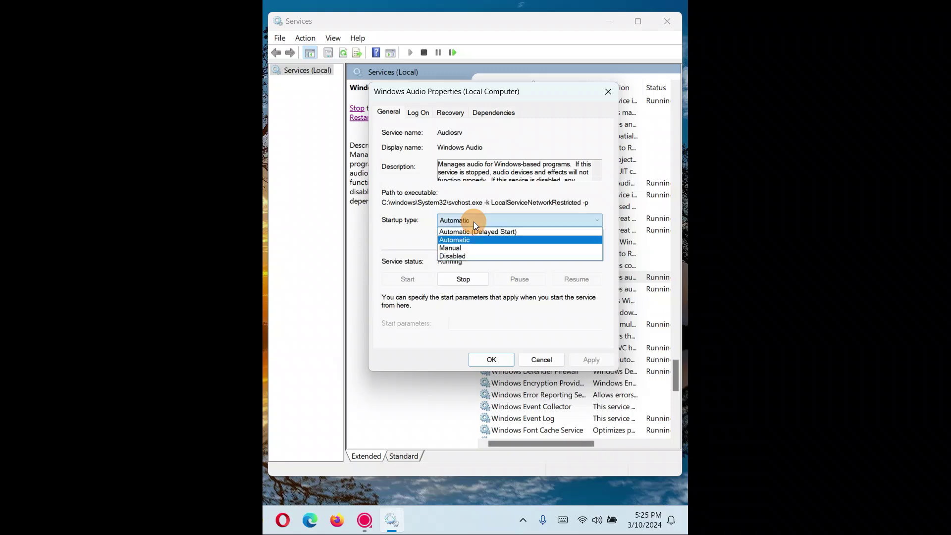
click(473, 221)
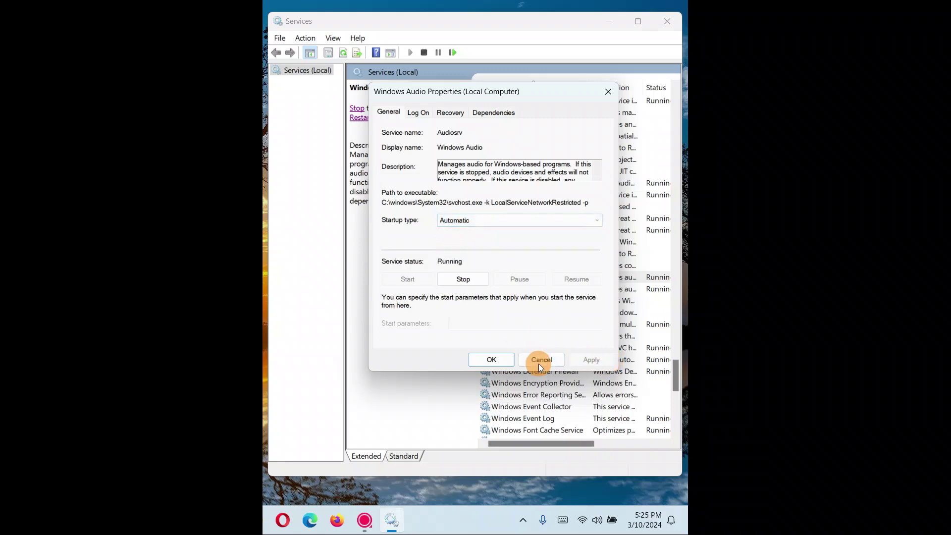
click(492, 363)
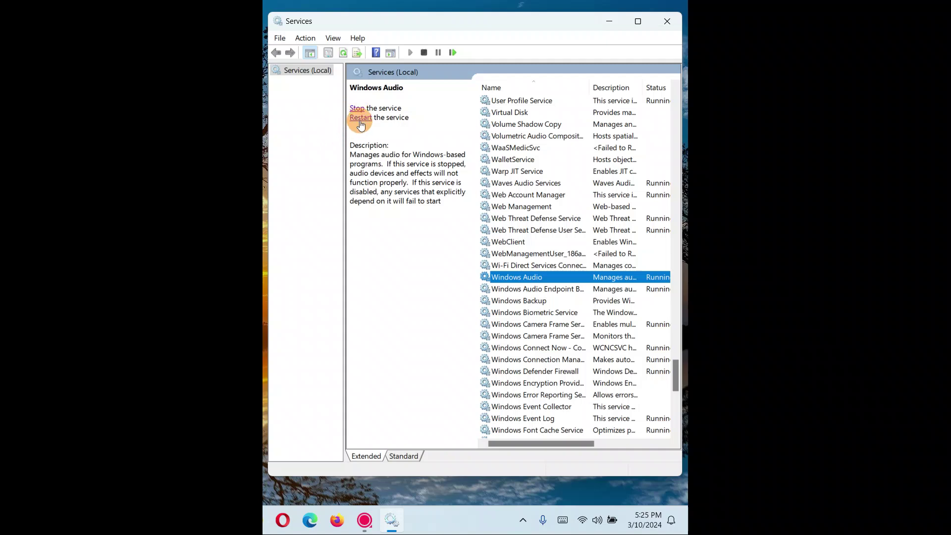
click(666, 25)
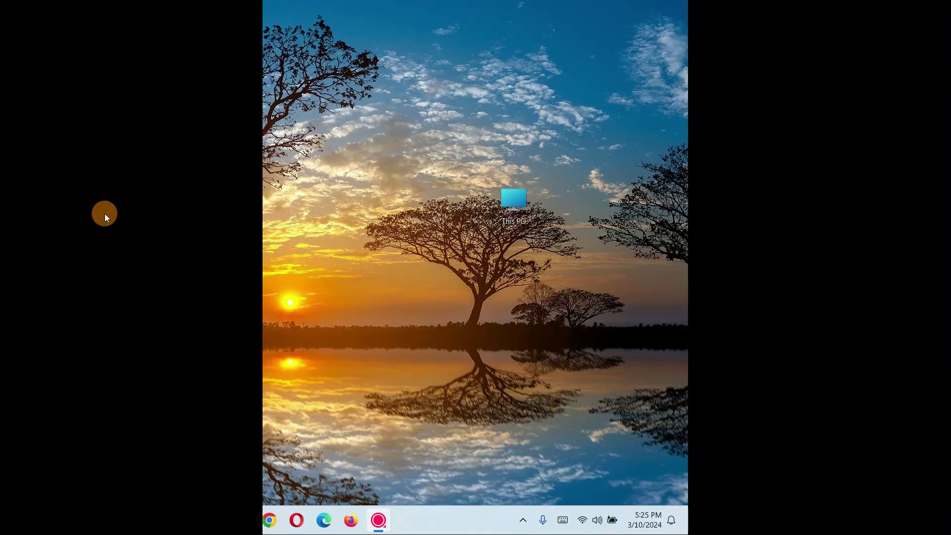
- From the speaker icon's Sound settings, run the Output devices sound troubleshooter
right_click(598, 526)
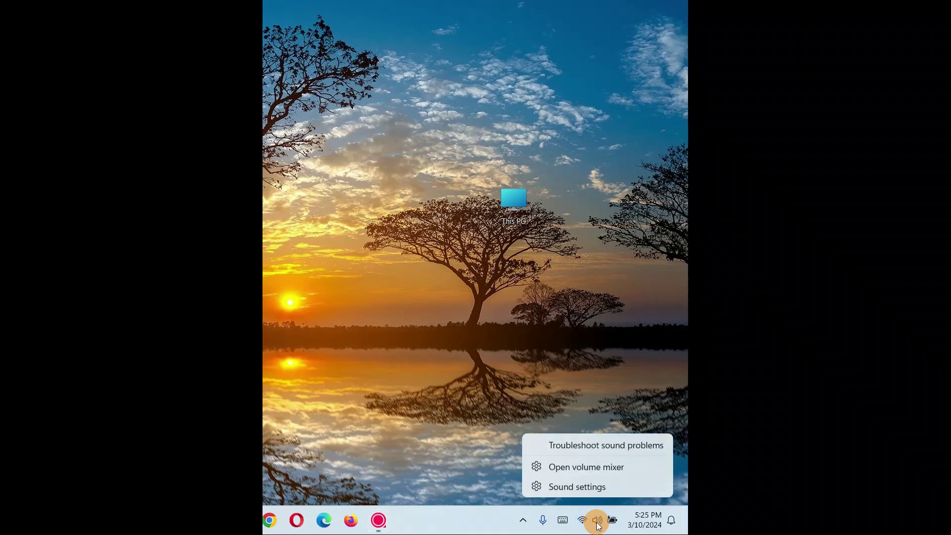
click(576, 486)
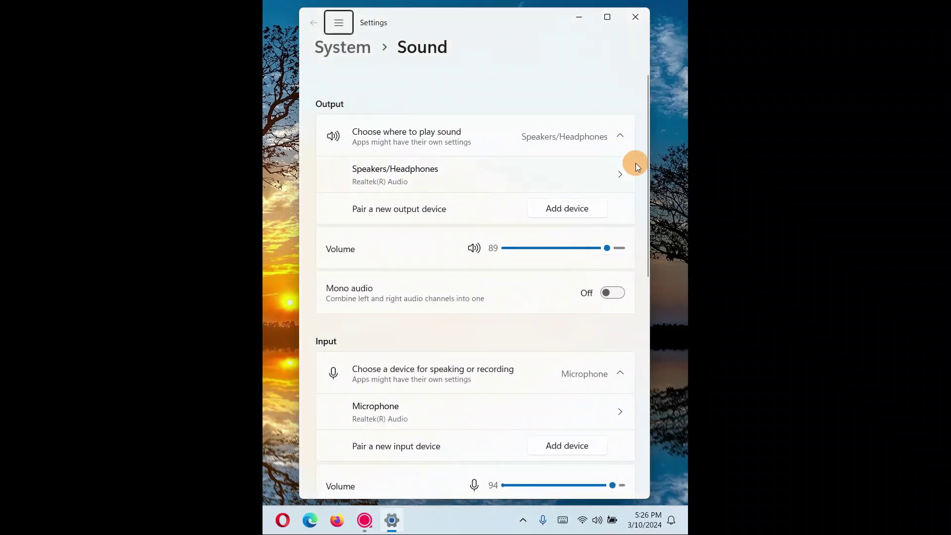
drag(646, 108, 643, 273)
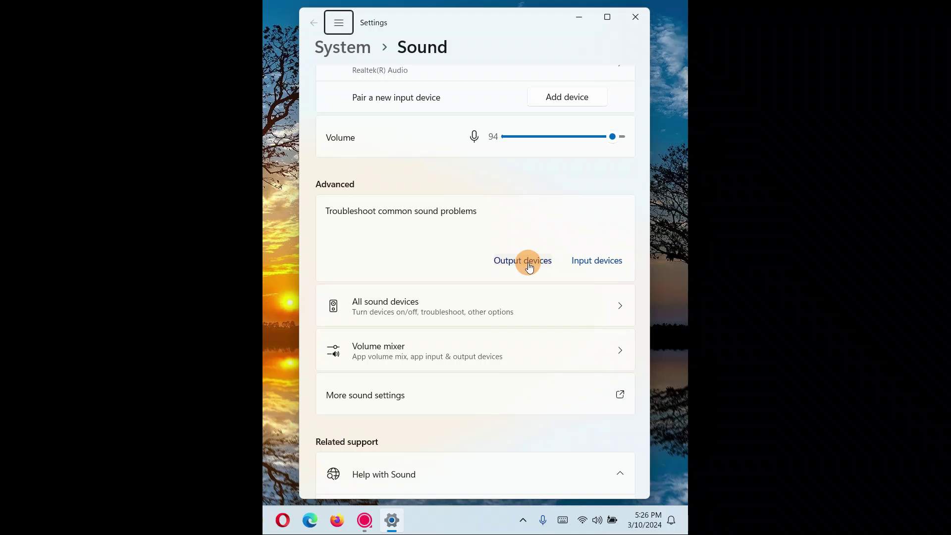
click(509, 263)
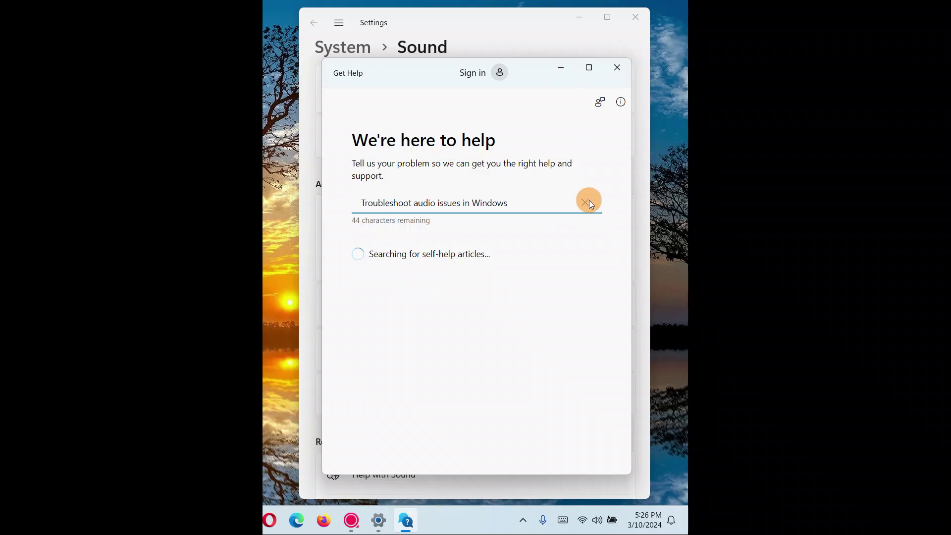
- Decline diagnostics, report troubleshooter and cables didn't help, mark the Device Manager check as solved, and close Get Help
drag(623, 159, 624, 192)
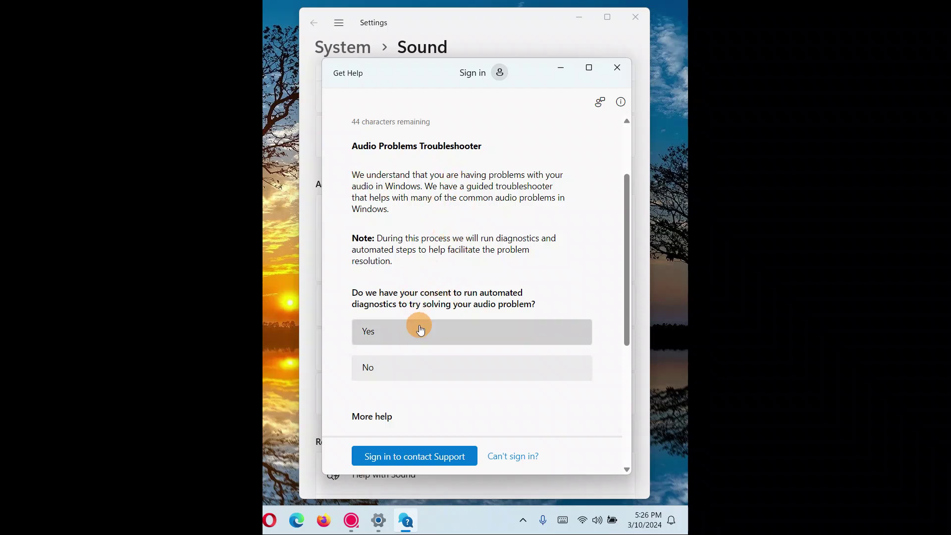
click(391, 376)
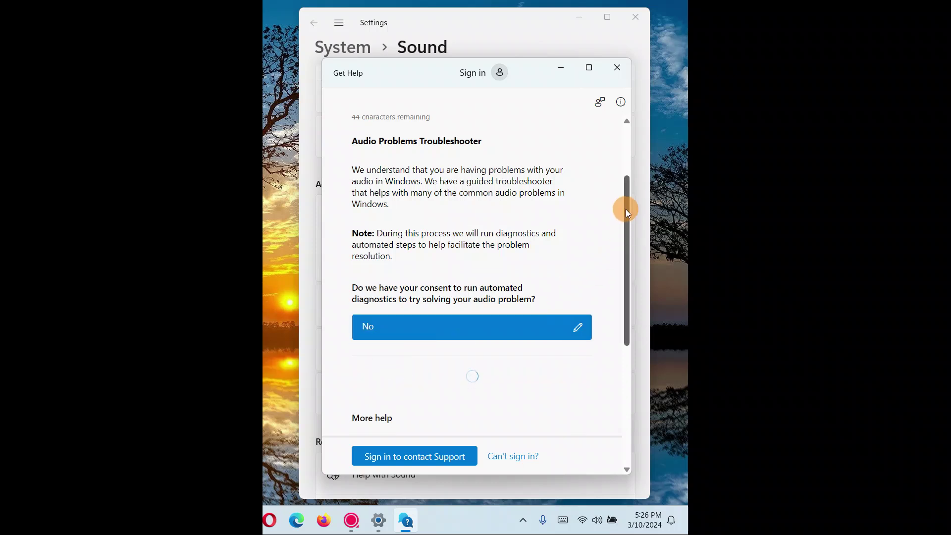
drag(626, 208, 625, 285)
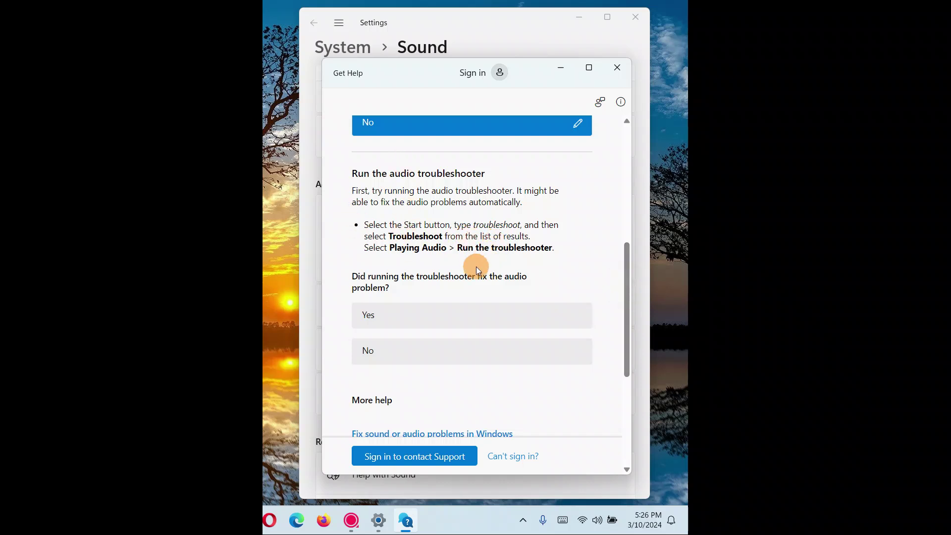
click(399, 357)
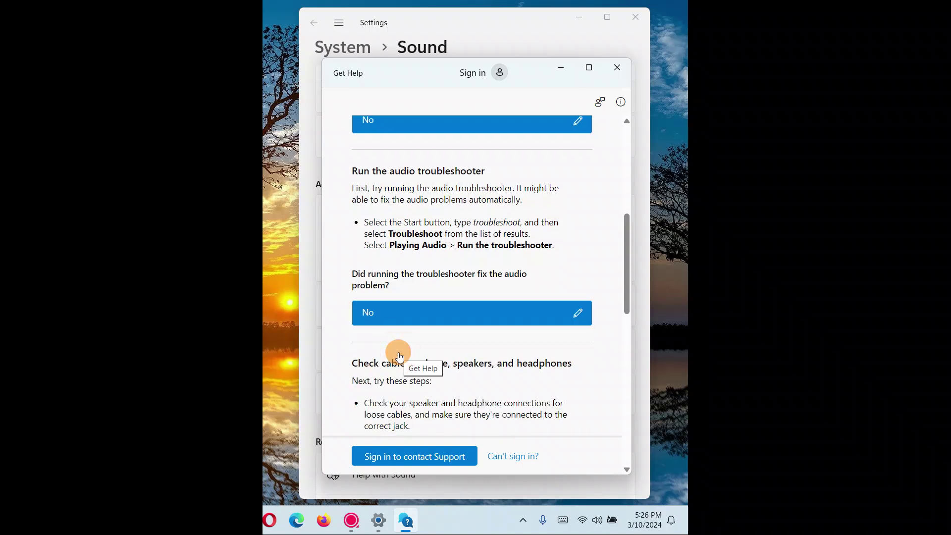
drag(626, 248, 613, 331)
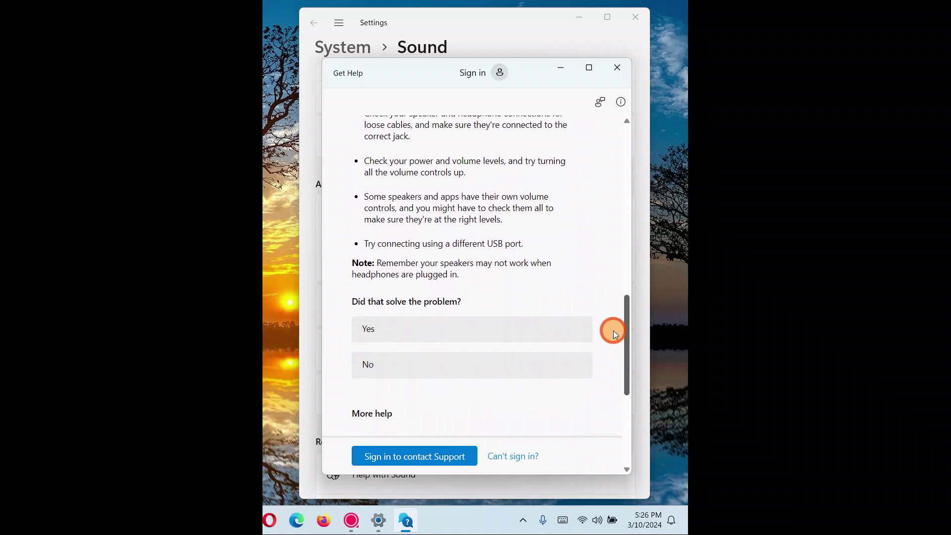
click(429, 379)
drag(624, 307, 622, 355)
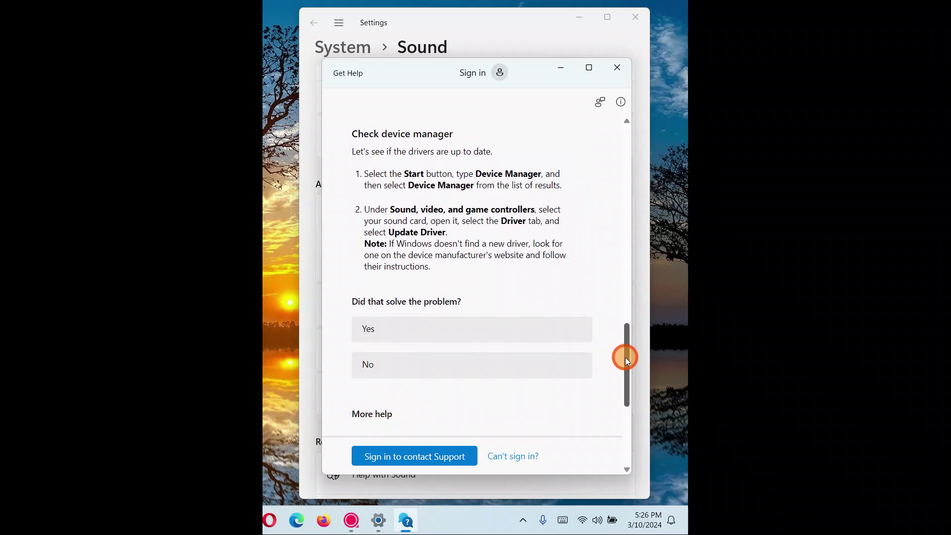
click(433, 336)
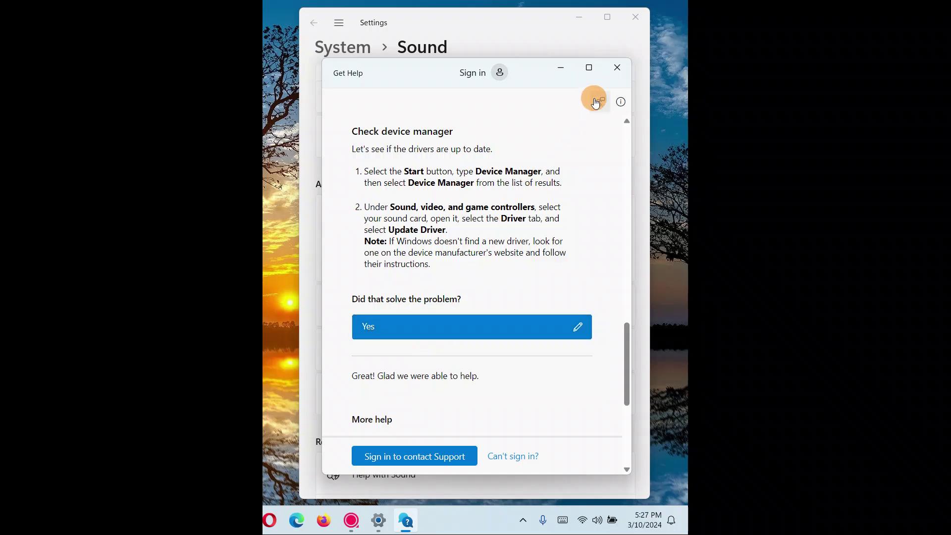
click(616, 68)
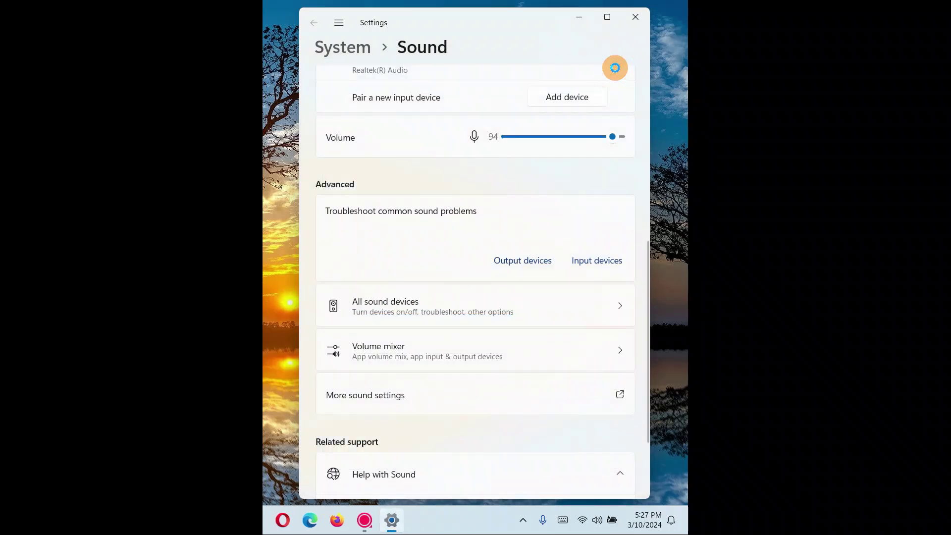
- Scroll down to Advanced on the Sound page and open All sound devices
drag(649, 248, 640, 304)
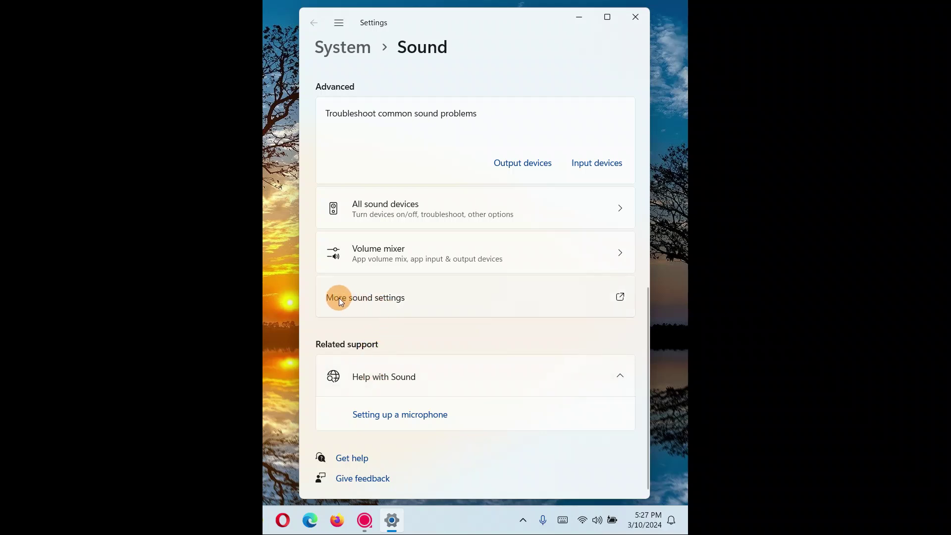
drag(646, 420, 645, 391)
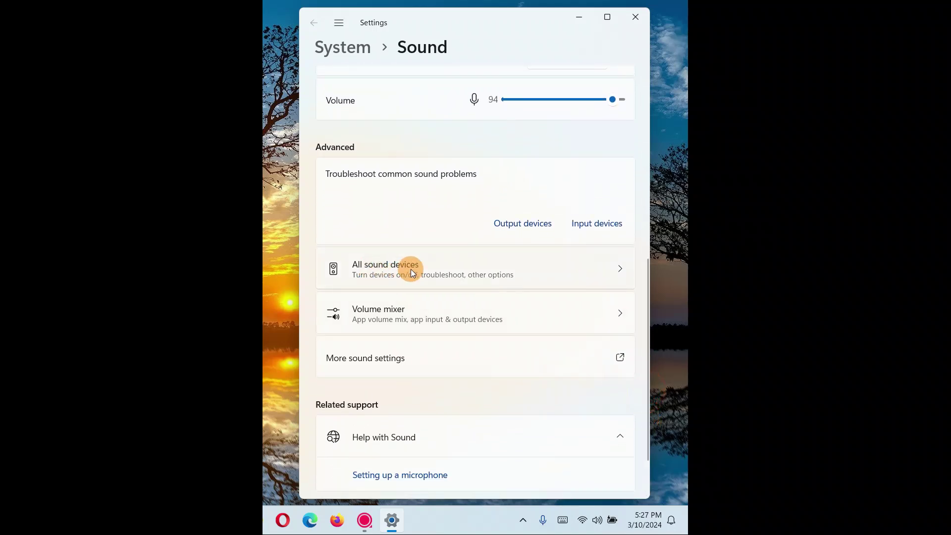
click(620, 269)
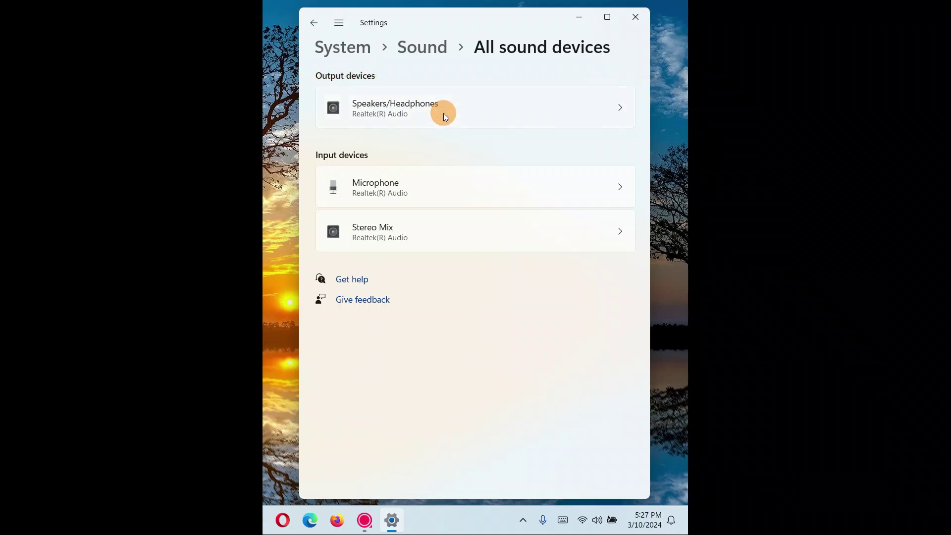
- Open Speakers/Headphones properties and toggle Allow for audio off and back on
click(620, 110)
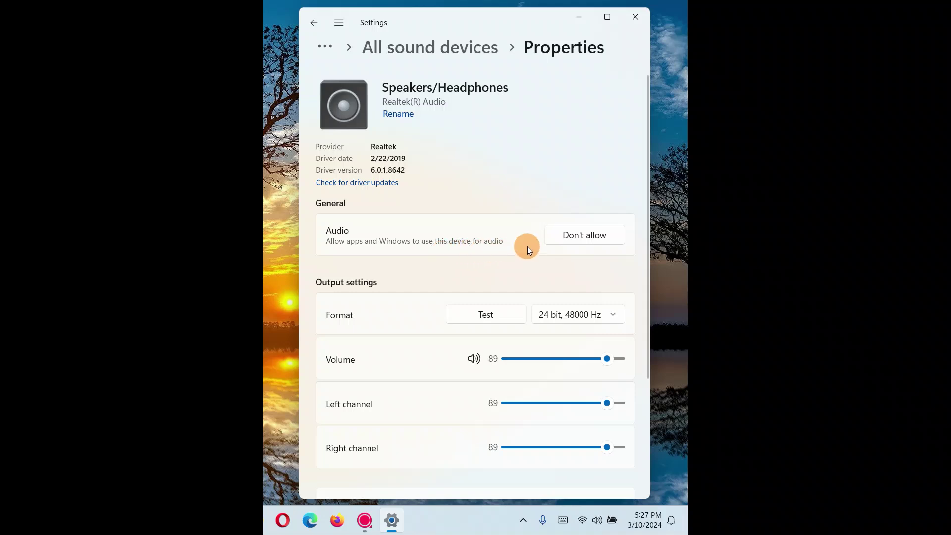
click(584, 233)
click(517, 201)
click(577, 237)
drag(648, 166, 641, 240)
scroll(639, 276, down, 1)
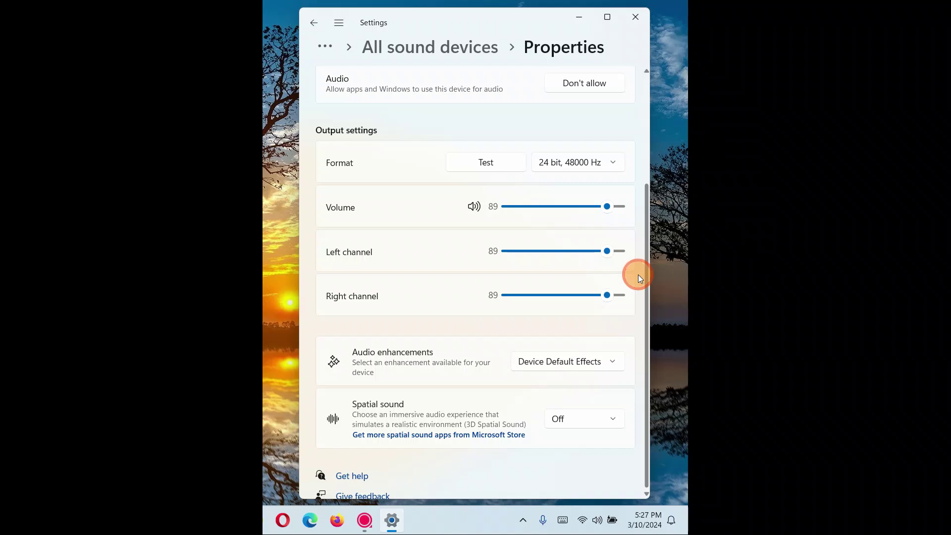
- Test 16 bit 48000 Hz and 24 bit 44100 Hz formats, ending on 24 bit, 48000 Hz
click(587, 162)
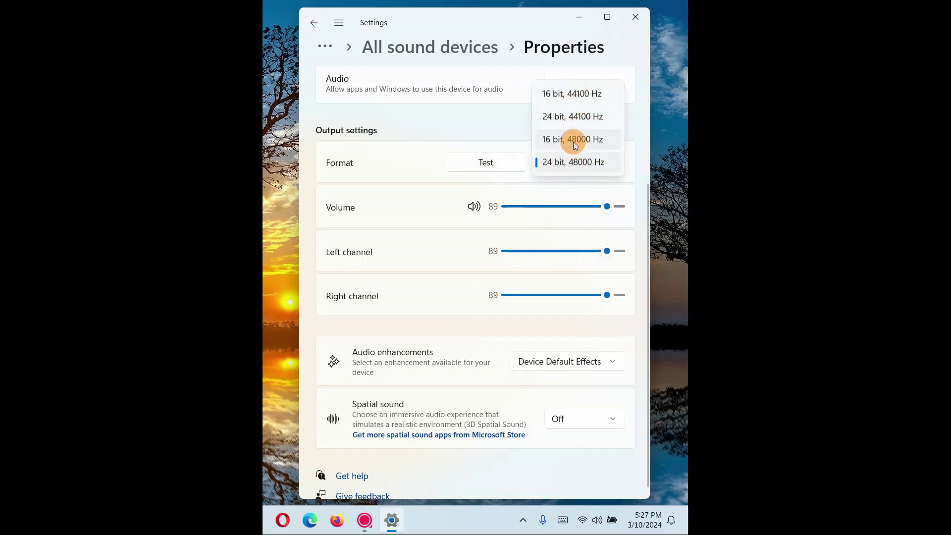
click(573, 142)
click(571, 168)
click(569, 182)
click(568, 165)
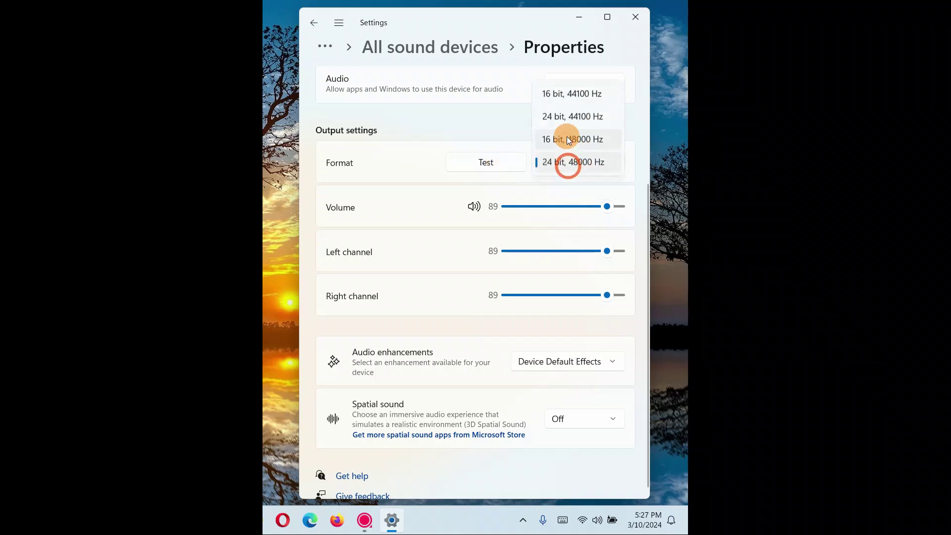
click(561, 117)
click(497, 163)
click(569, 161)
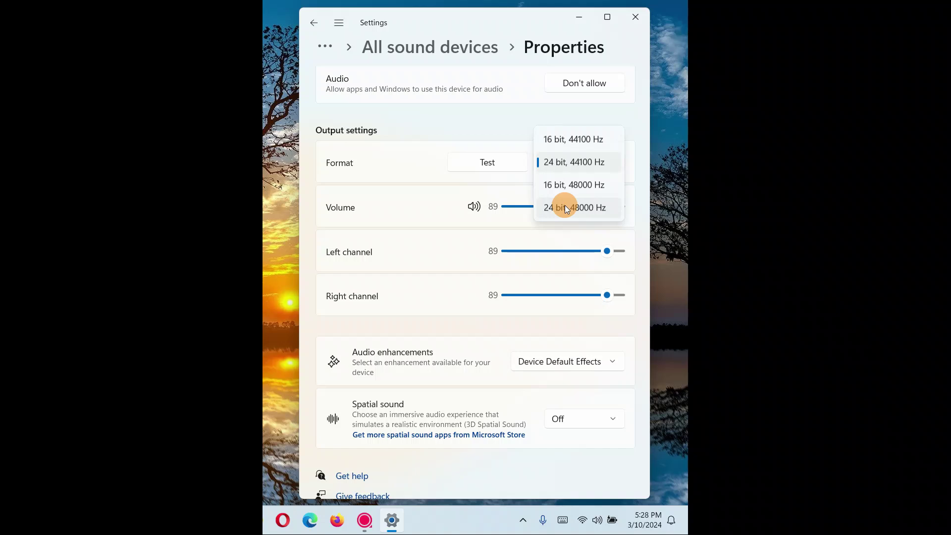
click(566, 208)
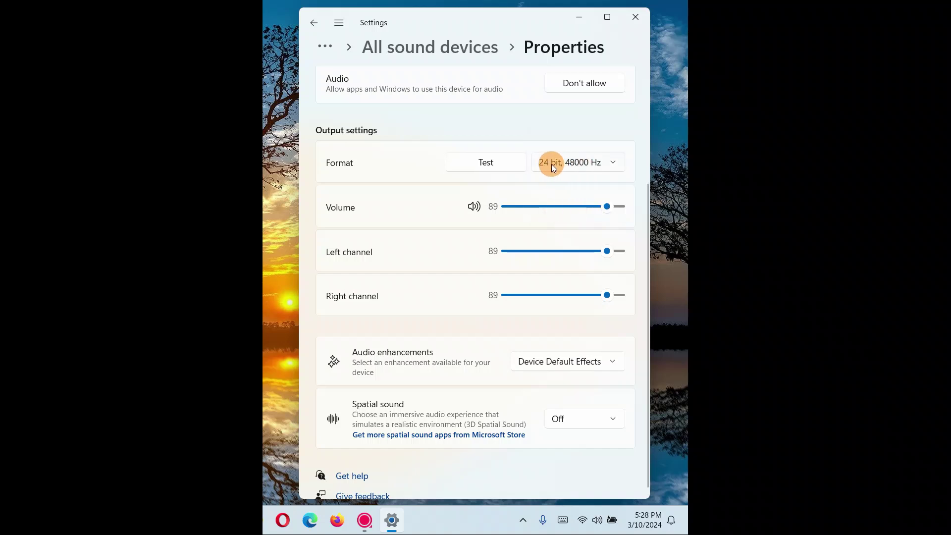
click(495, 165)
click(570, 165)
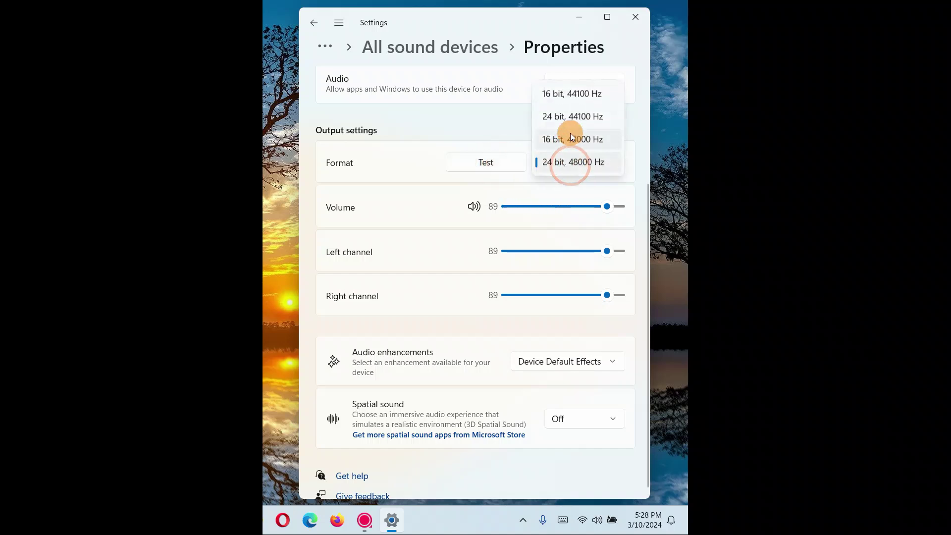
click(439, 147)
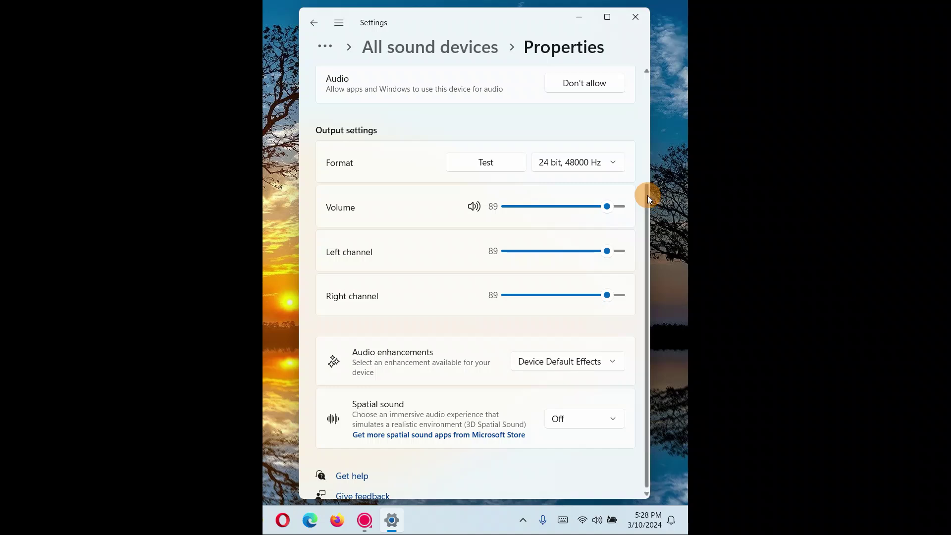
- Turn audio enhancements off, restore Device Default Effects, and close Settings
drag(646, 195, 647, 207)
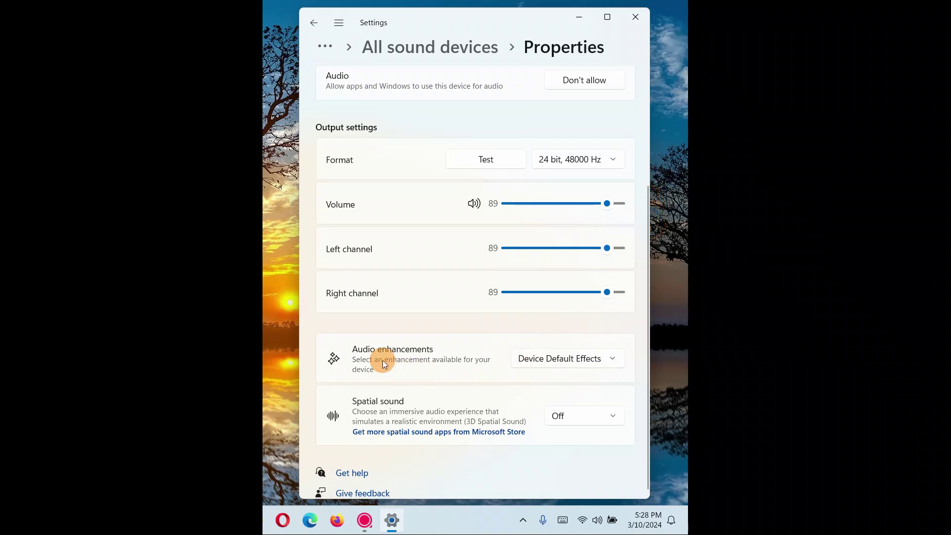
click(557, 356)
click(535, 332)
click(554, 358)
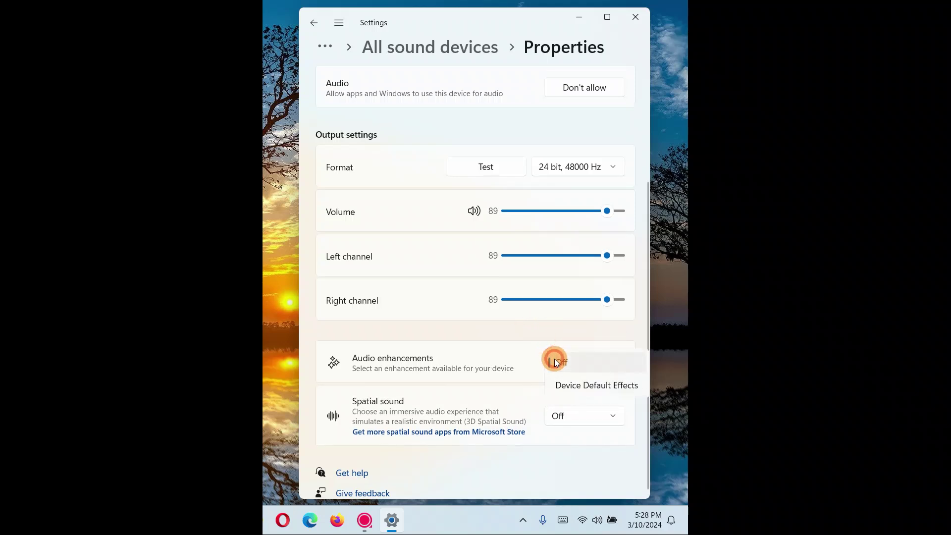
click(563, 382)
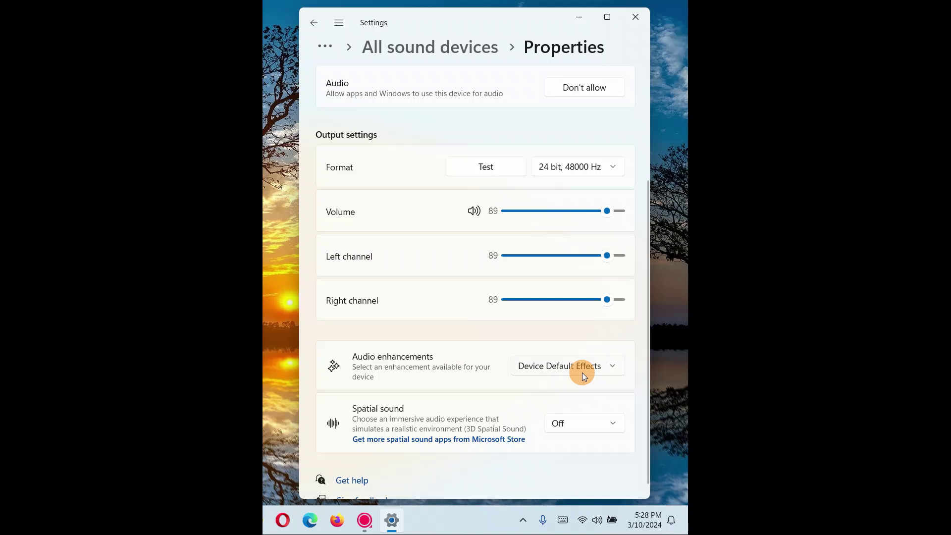
click(636, 18)
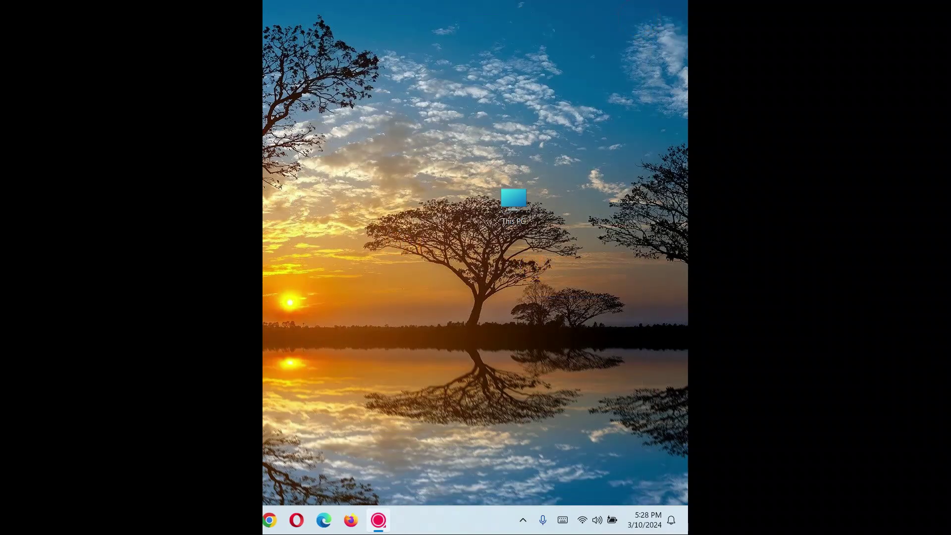
- Open Computer Management via This PC's Show more options > Manage and center the window
click(504, 210)
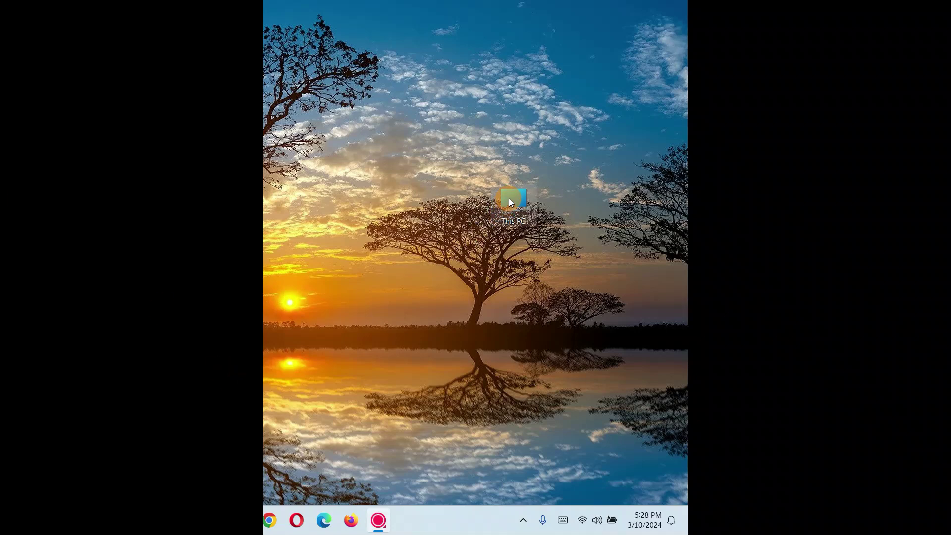
right_click(509, 198)
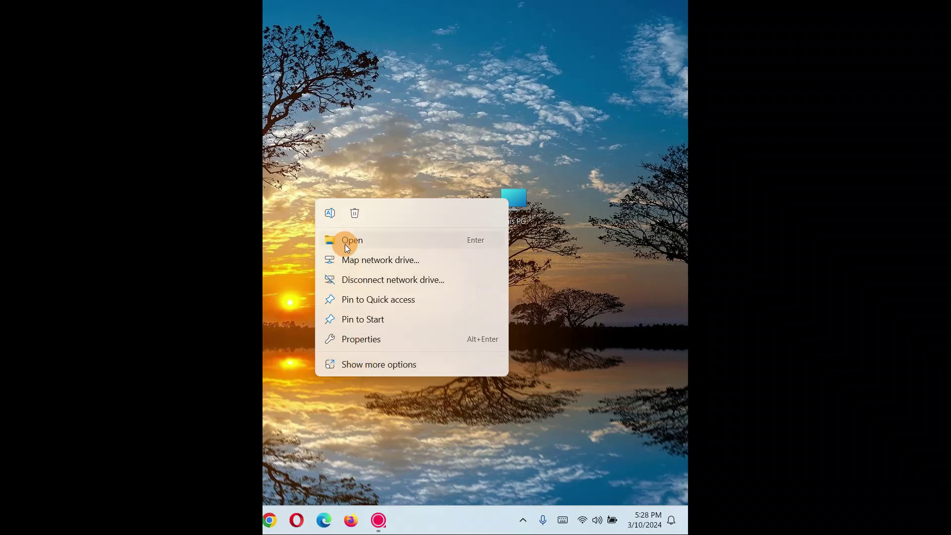
click(364, 367)
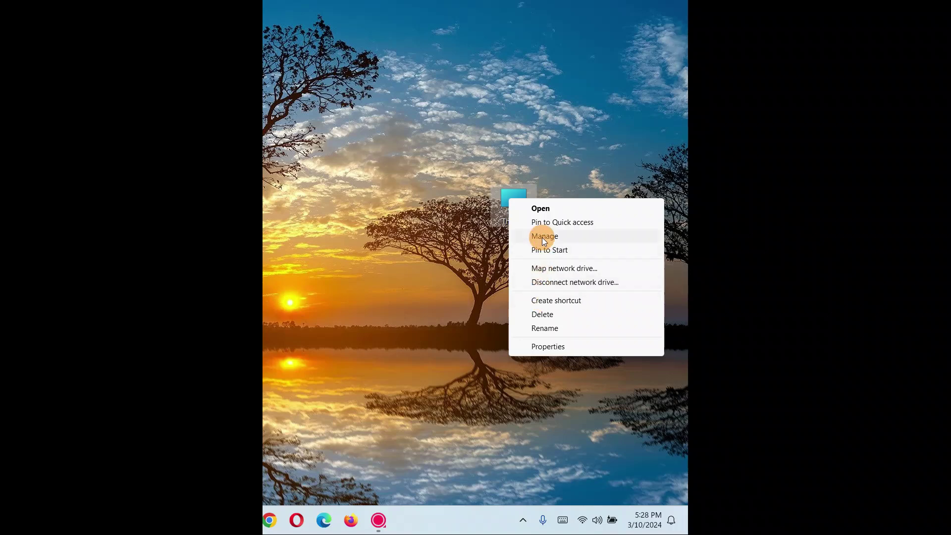
click(542, 237)
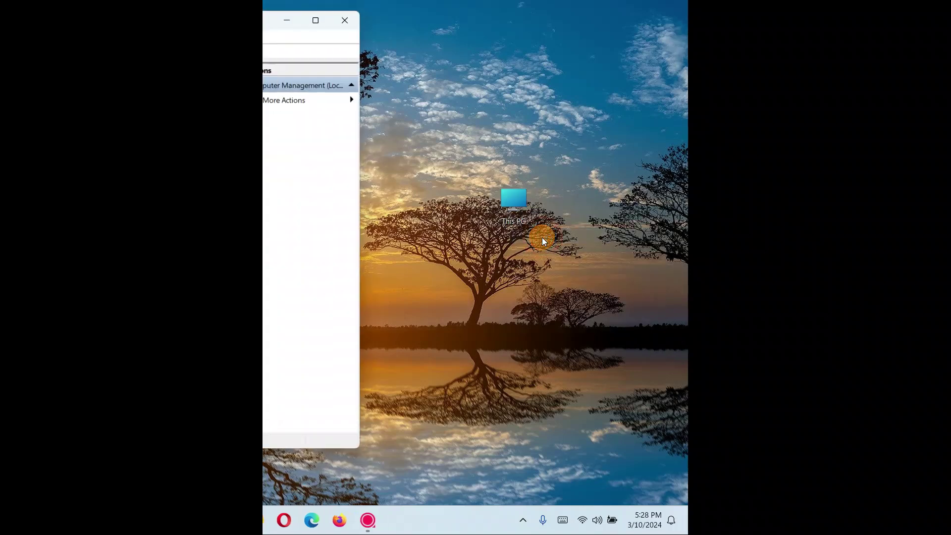
drag(76, 31, 388, 49)
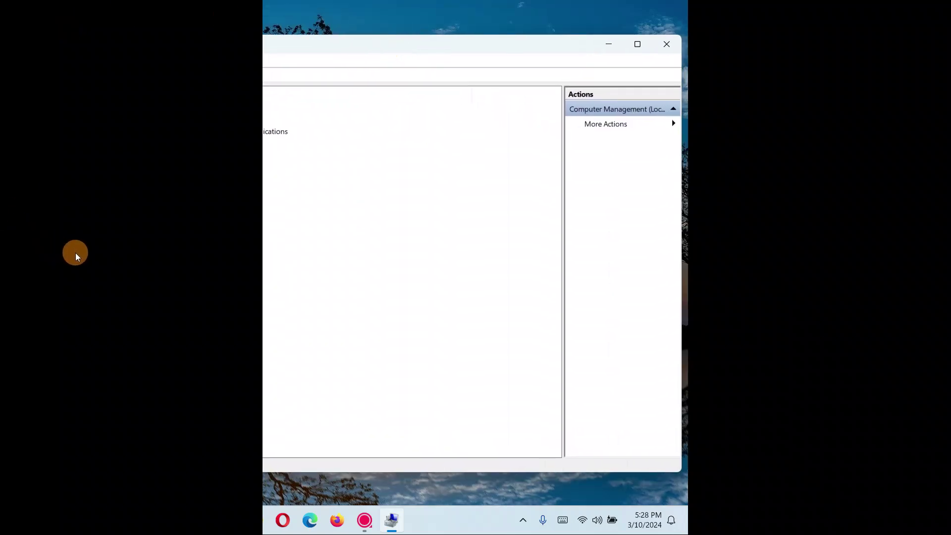
drag(210, 213, 264, 170)
- Open Device Manager and select AirPods Pro under Sound, video and game controllers
click(325, 161)
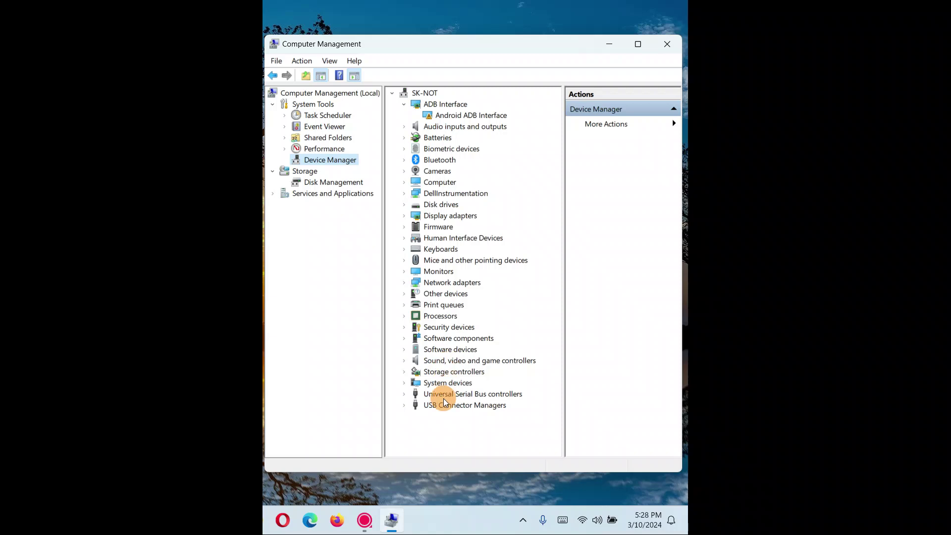
click(403, 361)
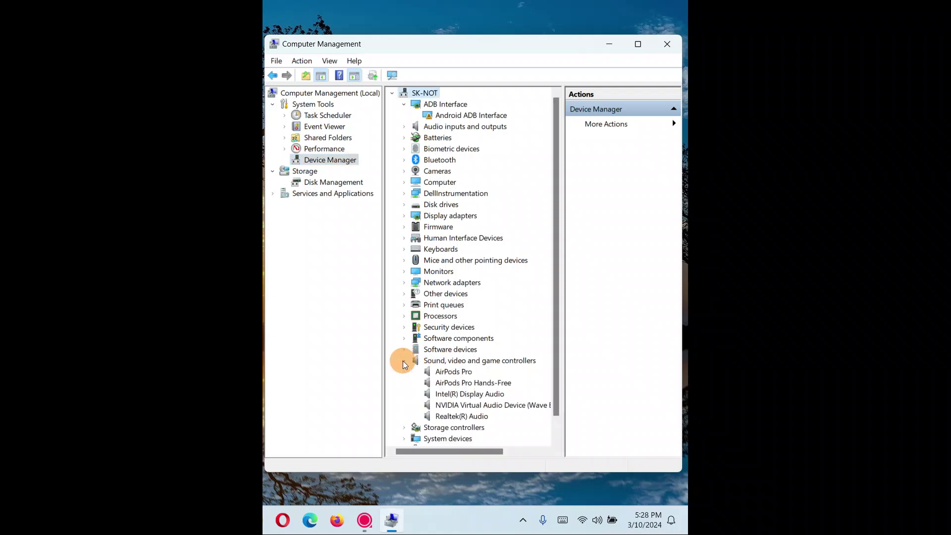
drag(557, 238, 554, 289)
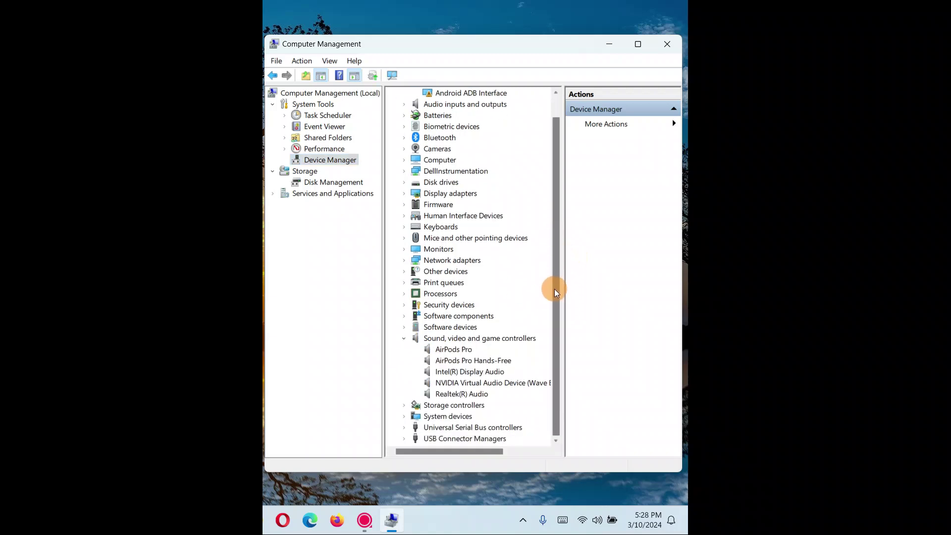
click(444, 348)
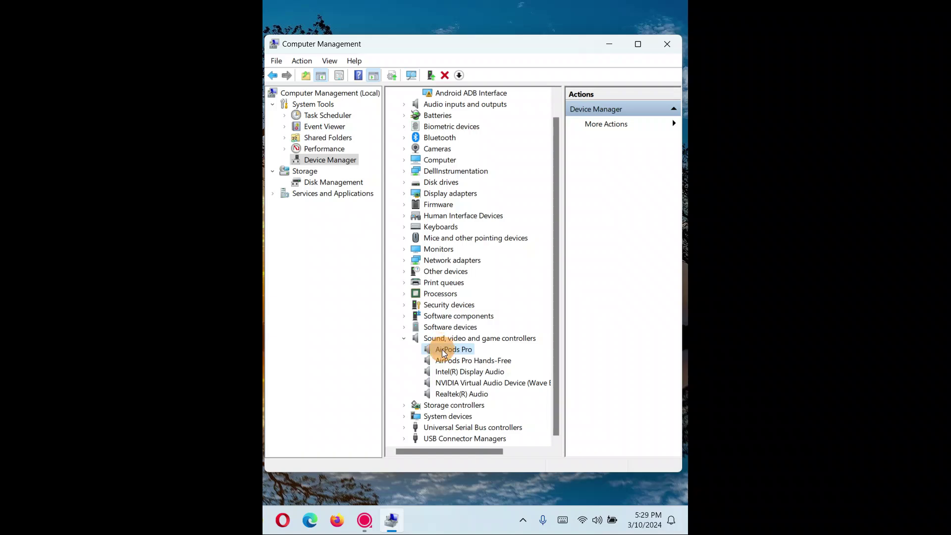
- Search automatically for an AirPods Pro driver update, then choose Uninstall device
right_click(442, 349)
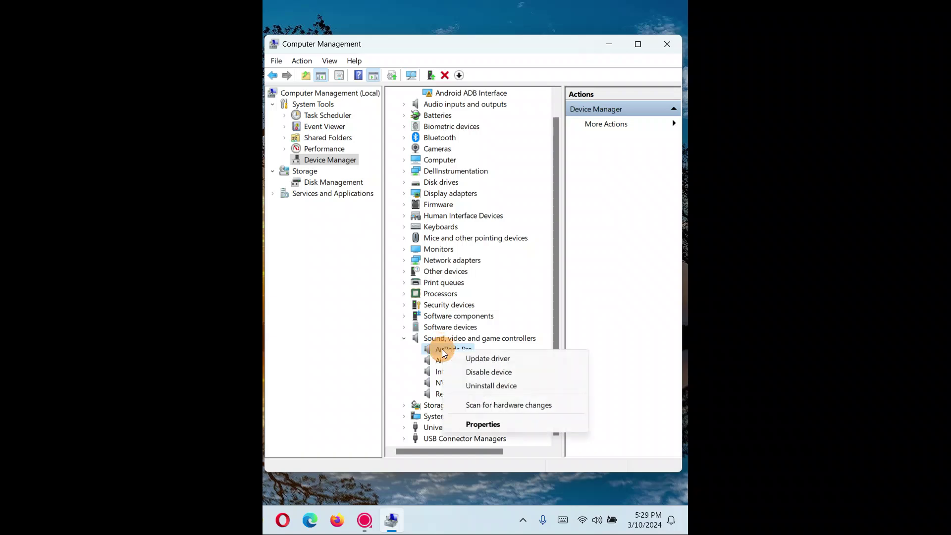
click(468, 359)
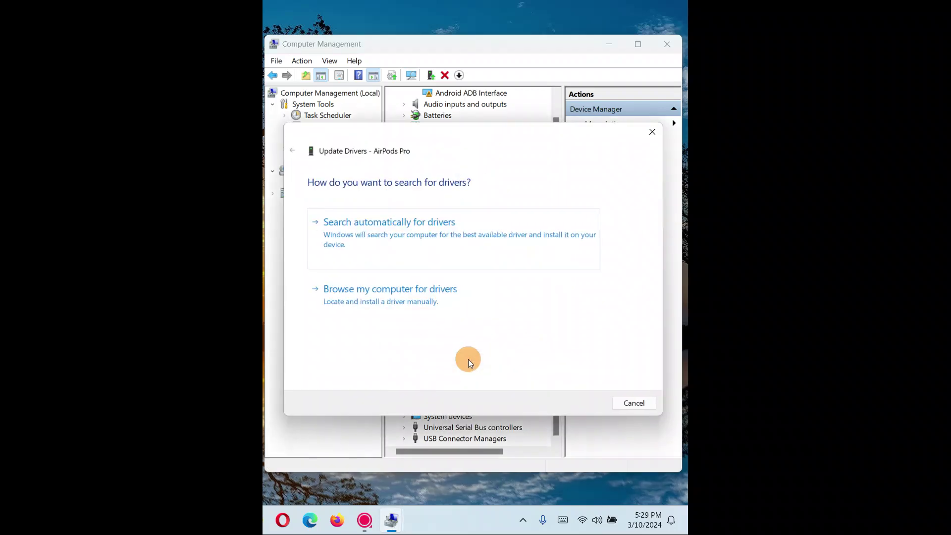
click(394, 245)
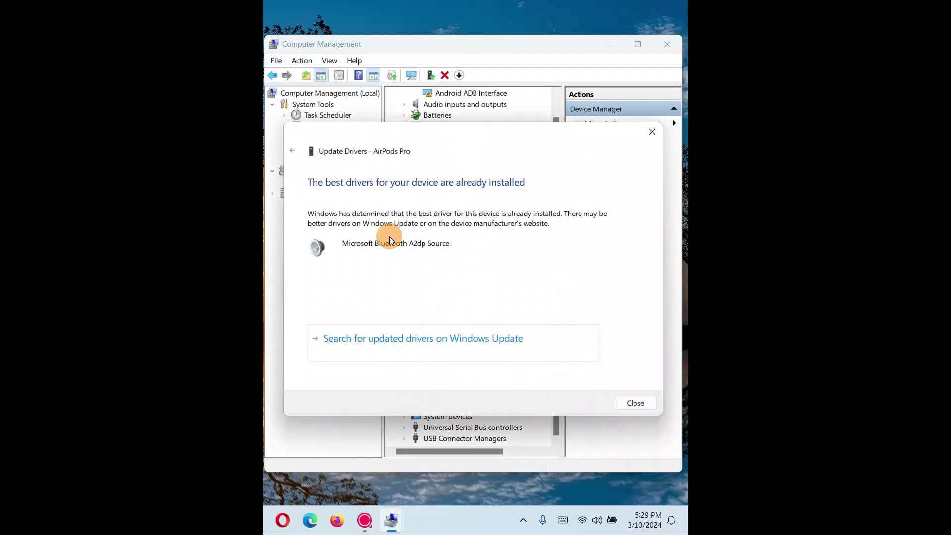
click(628, 402)
right_click(443, 350)
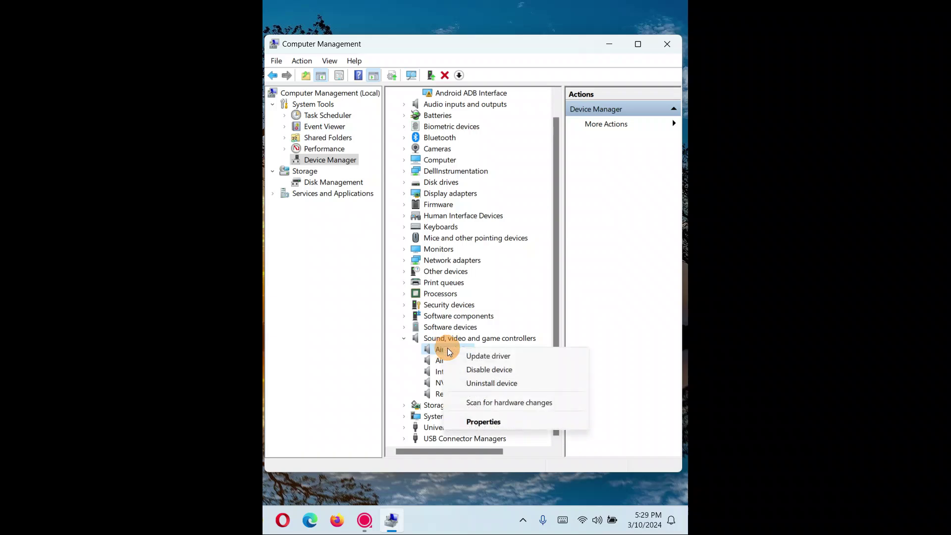
click(479, 383)
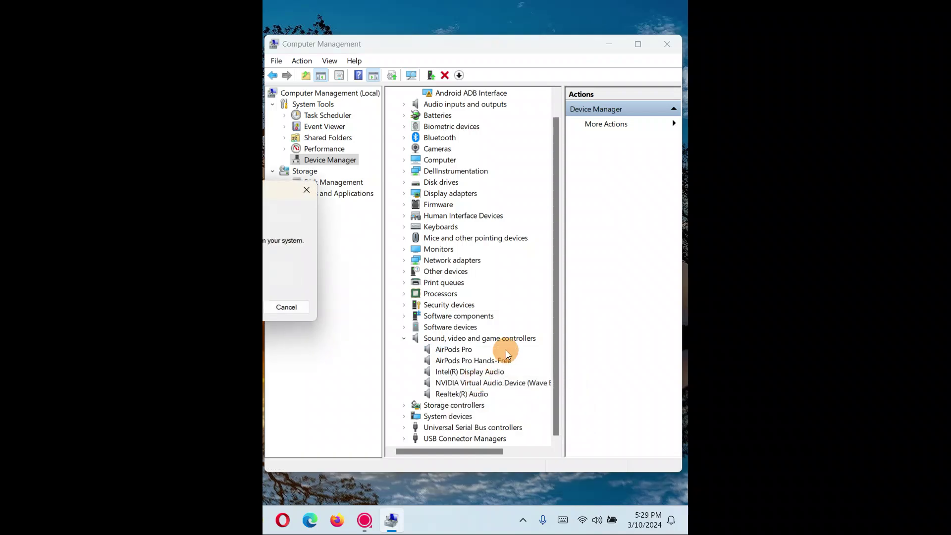
- Close the AirPods Pro uninstall warning twice without uninstalling the device
drag(249, 189, 511, 186)
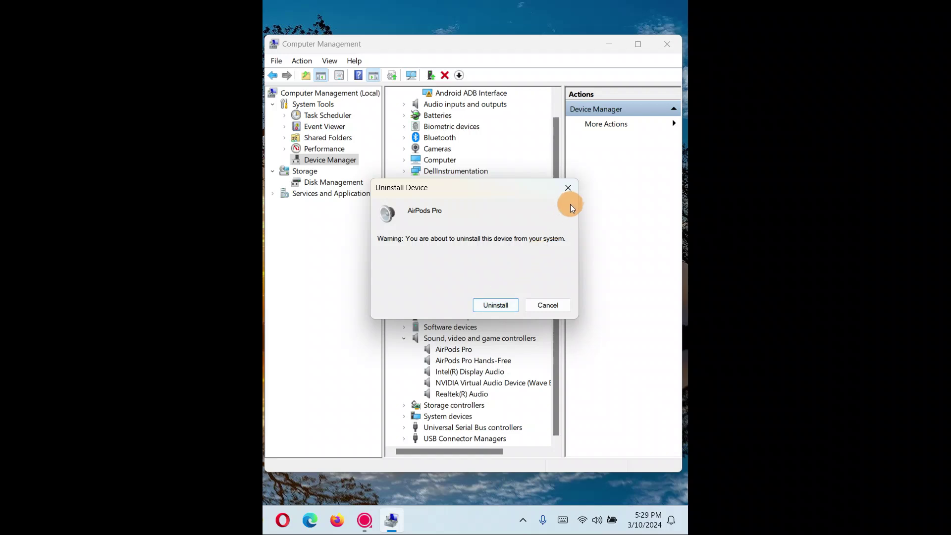
click(568, 188)
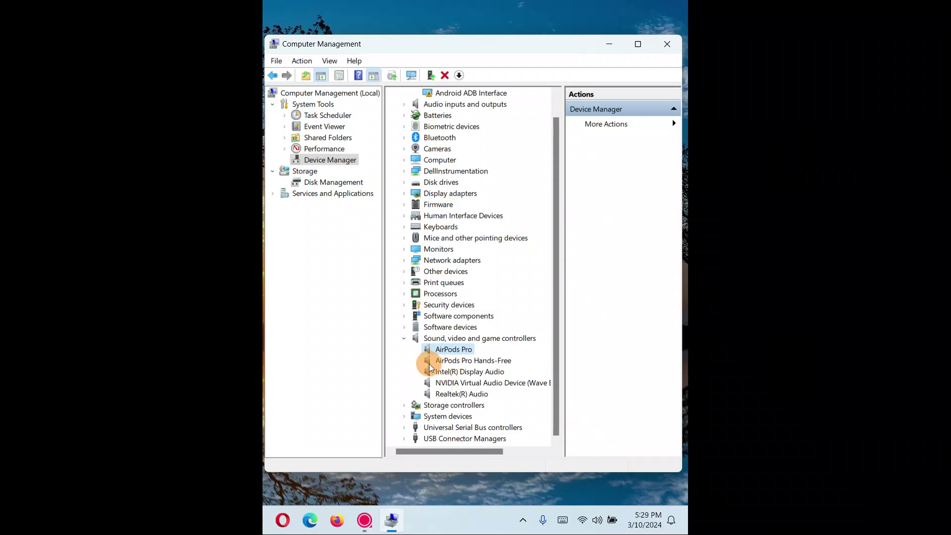
right_click(448, 351)
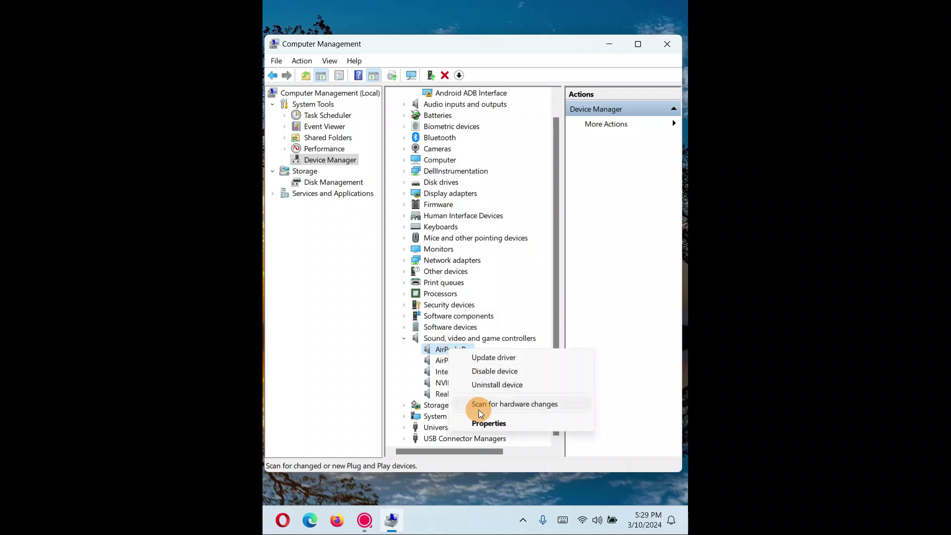
click(482, 385)
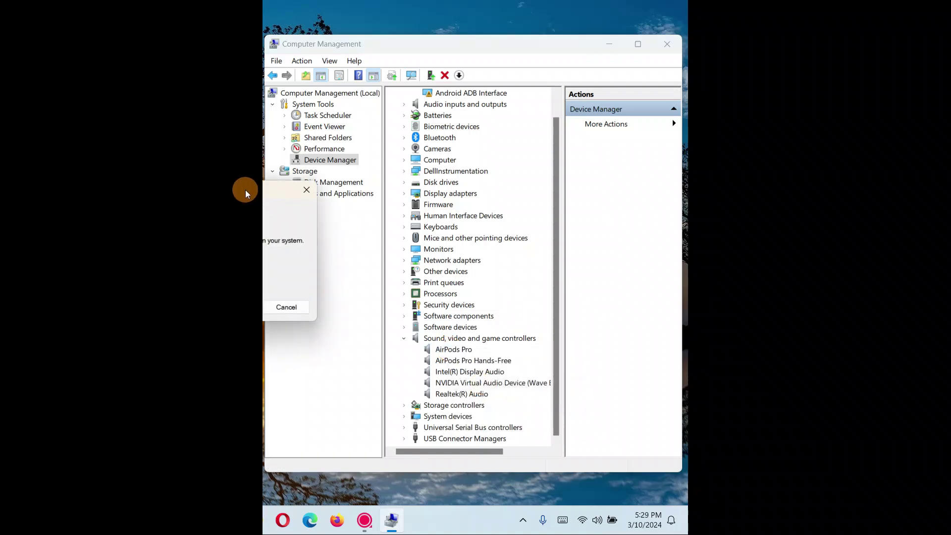
drag(246, 189, 541, 190)
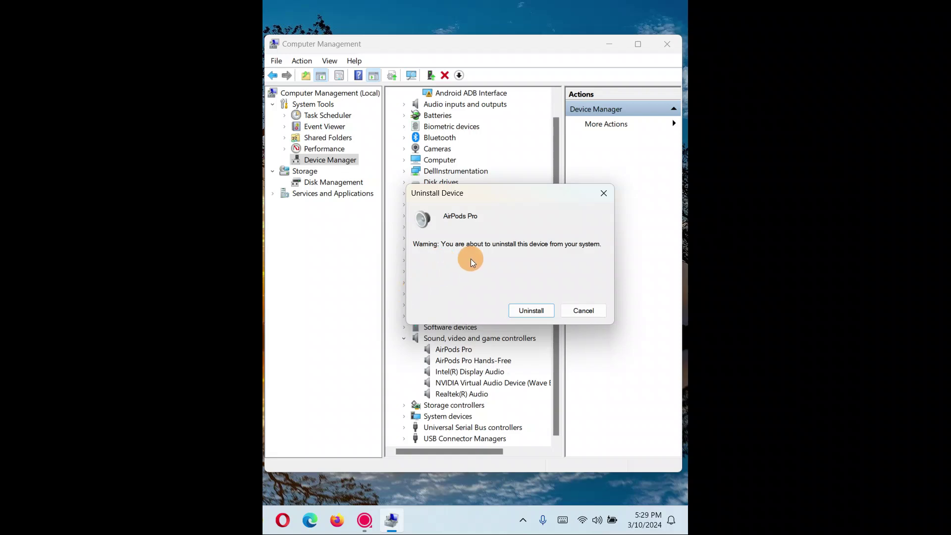
click(604, 194)
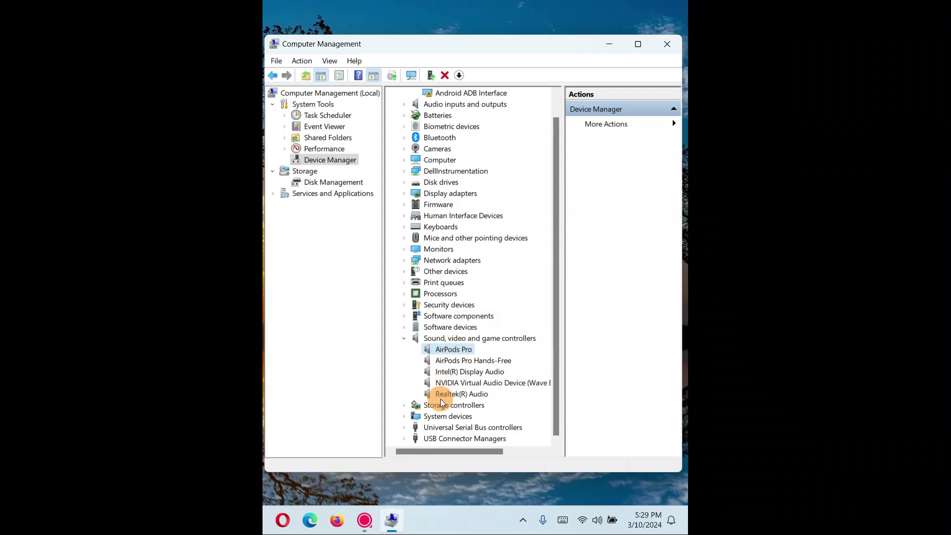
- Scan for hardware changes from AirPods Pro's menu, then briefly open and close its Properties
right_click(442, 350)
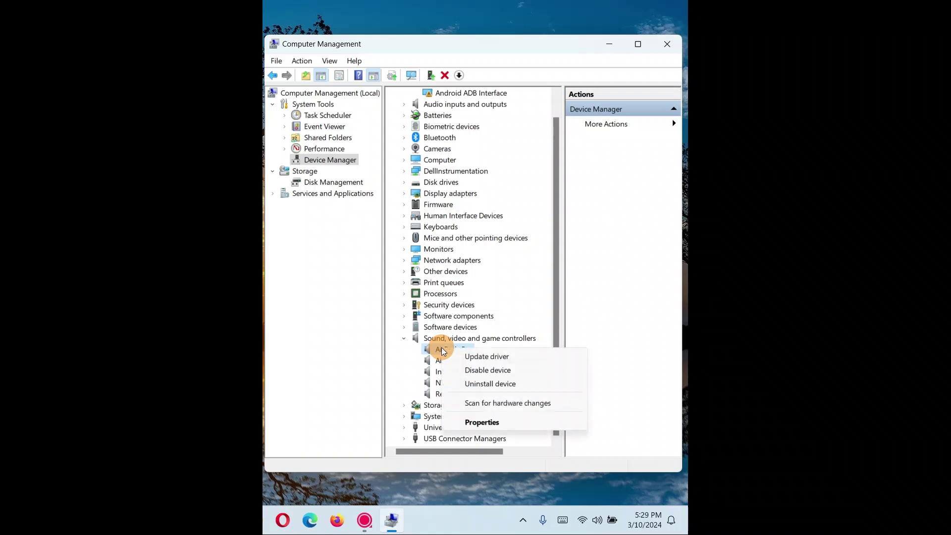
click(470, 402)
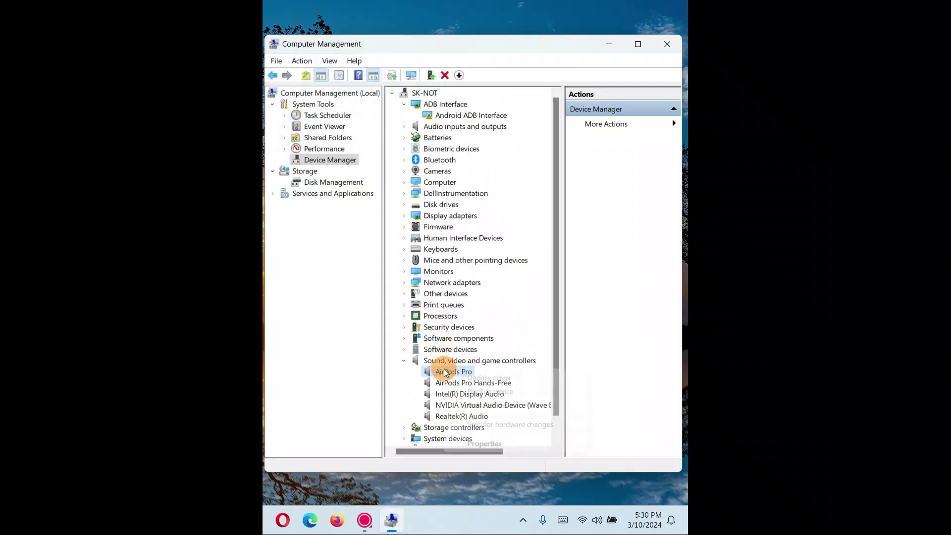
right_click(443, 368)
click(470, 444)
key(Escape)
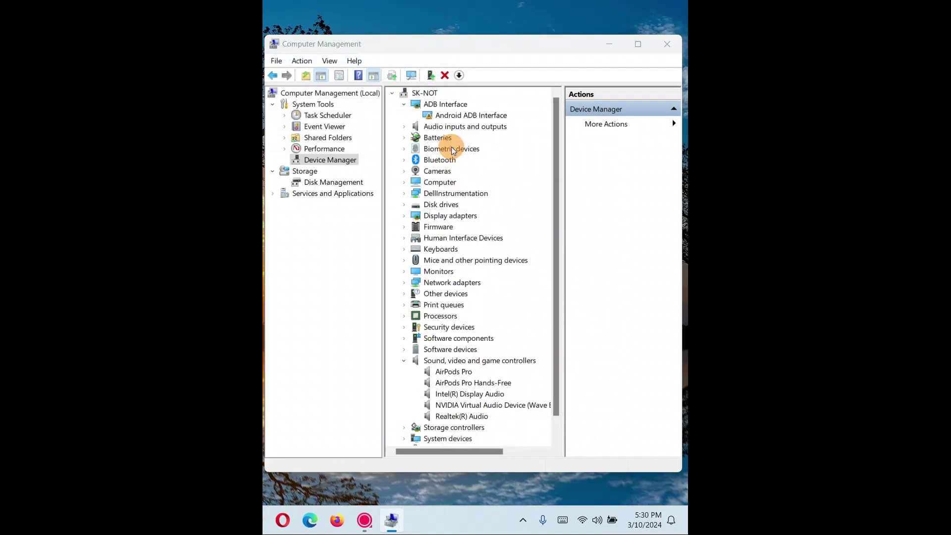
right_click(442, 372)
click(475, 444)
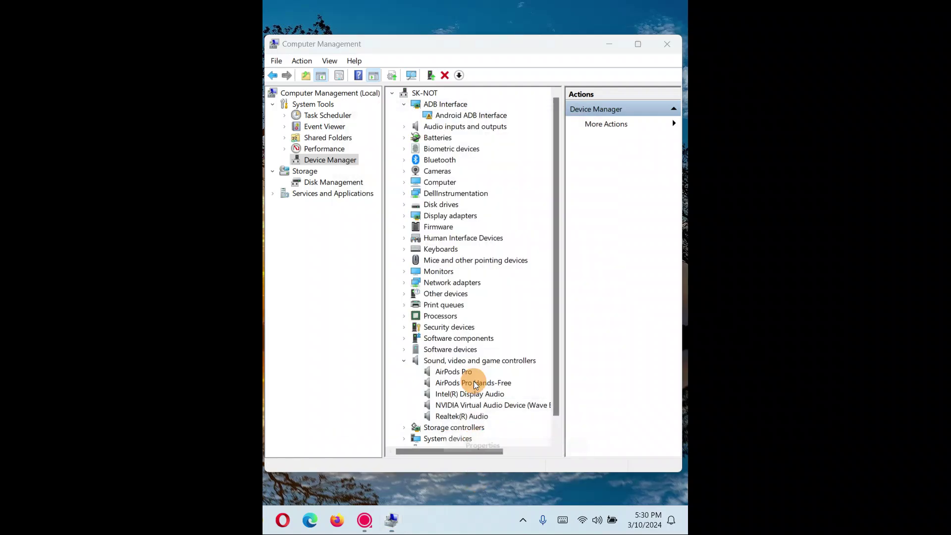
click(443, 373)
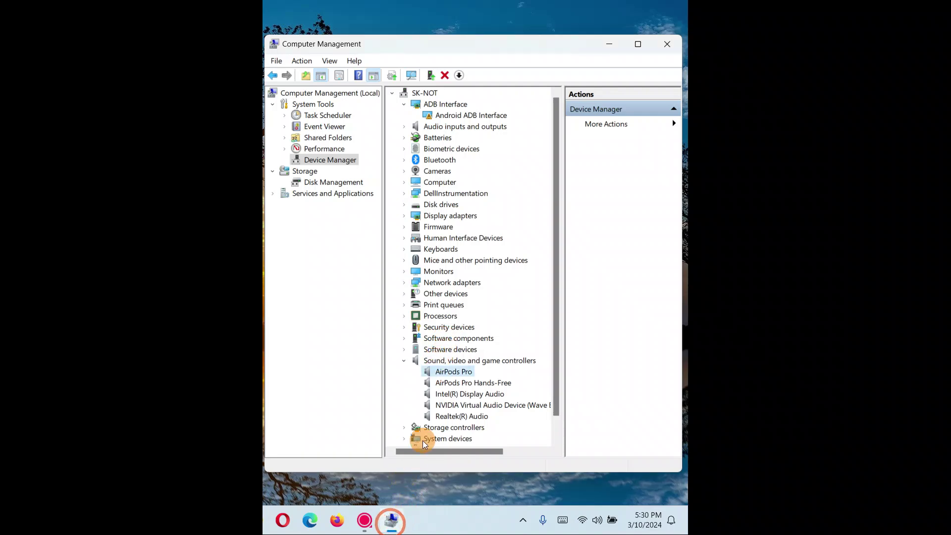
right_click(444, 371)
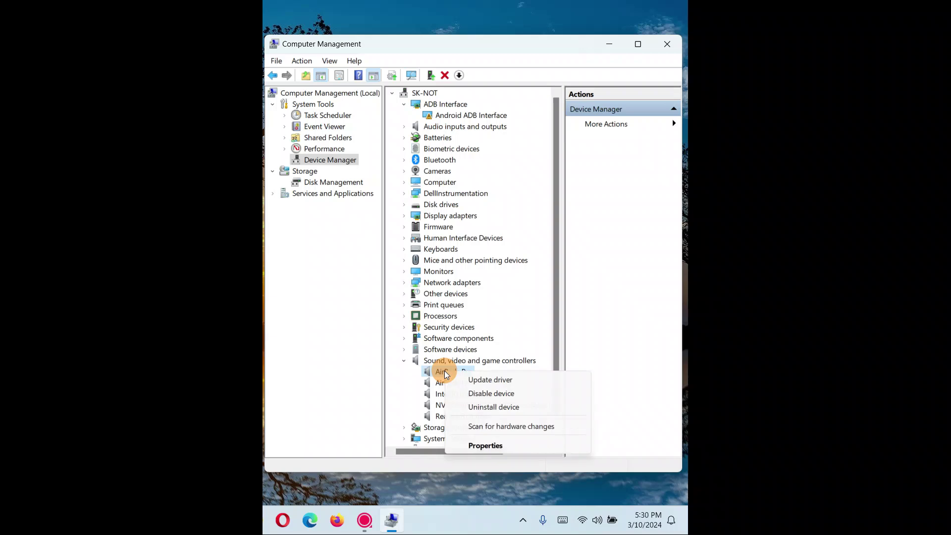
- Show the AirPods Pro Properties Driver tab and highlight Microsoft driver version 10.0.22621.1
click(483, 442)
key(Escape)
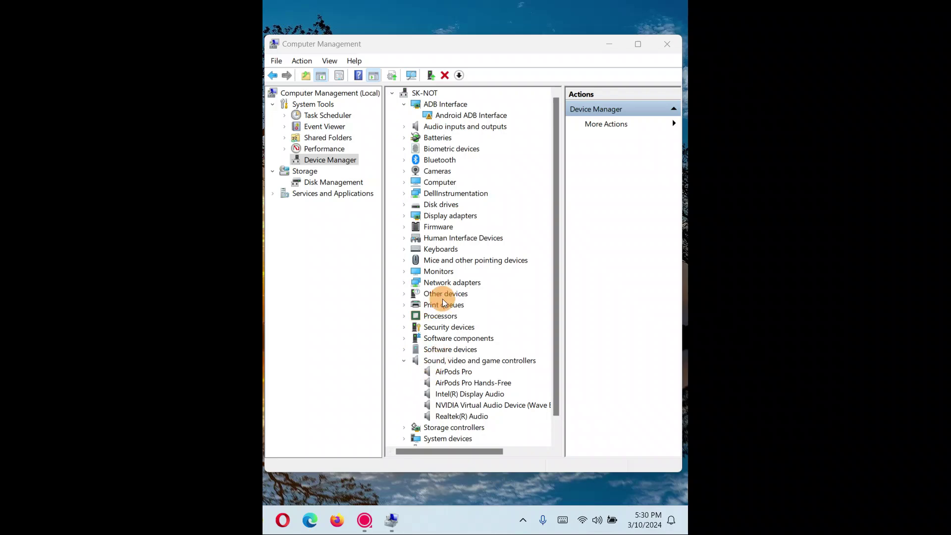
click(608, 46)
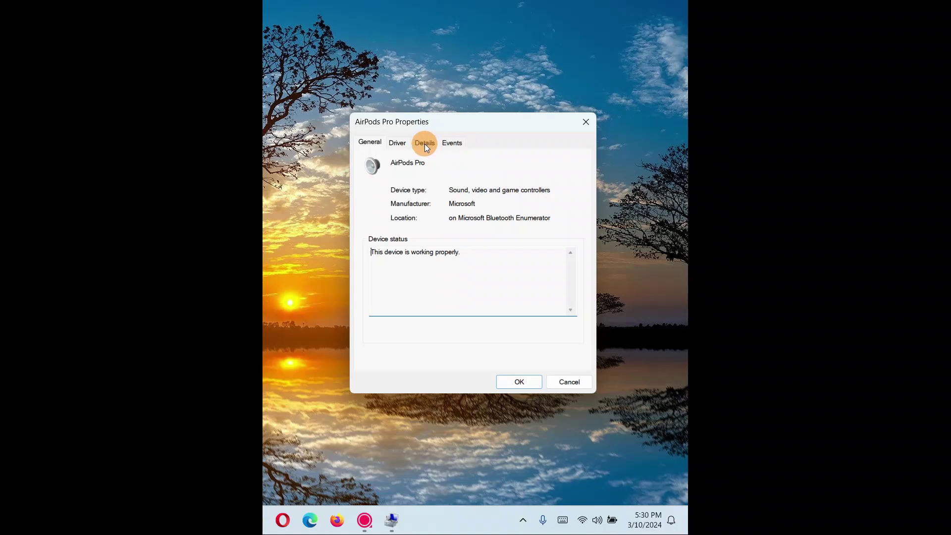
click(397, 144)
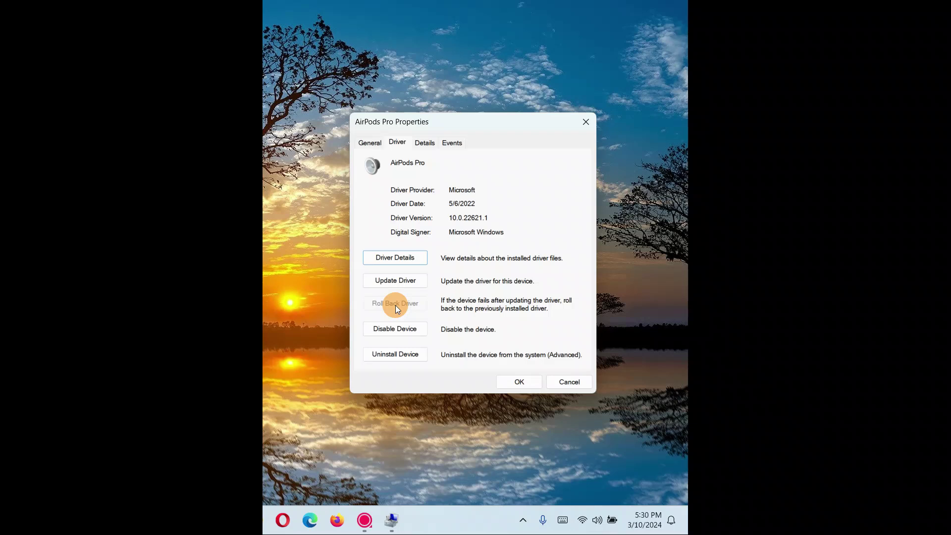
drag(448, 218, 506, 215)
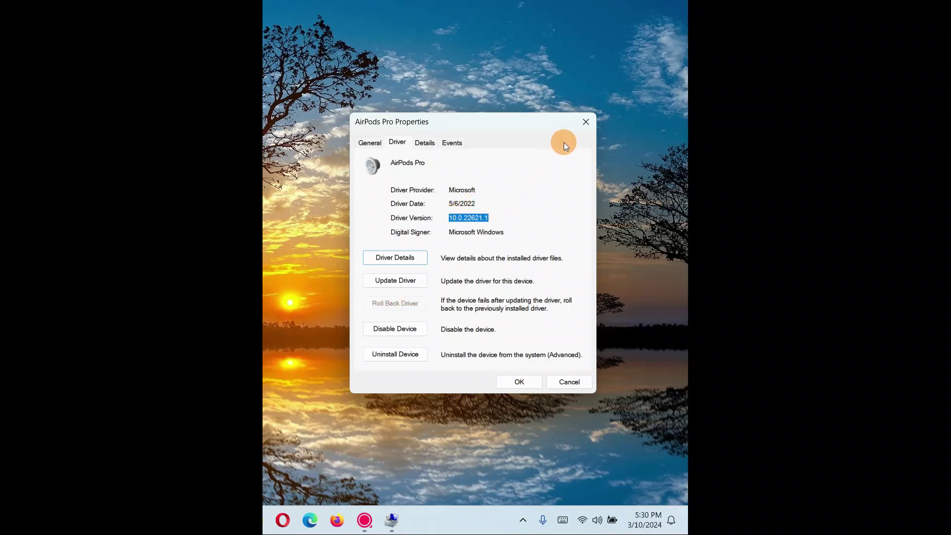